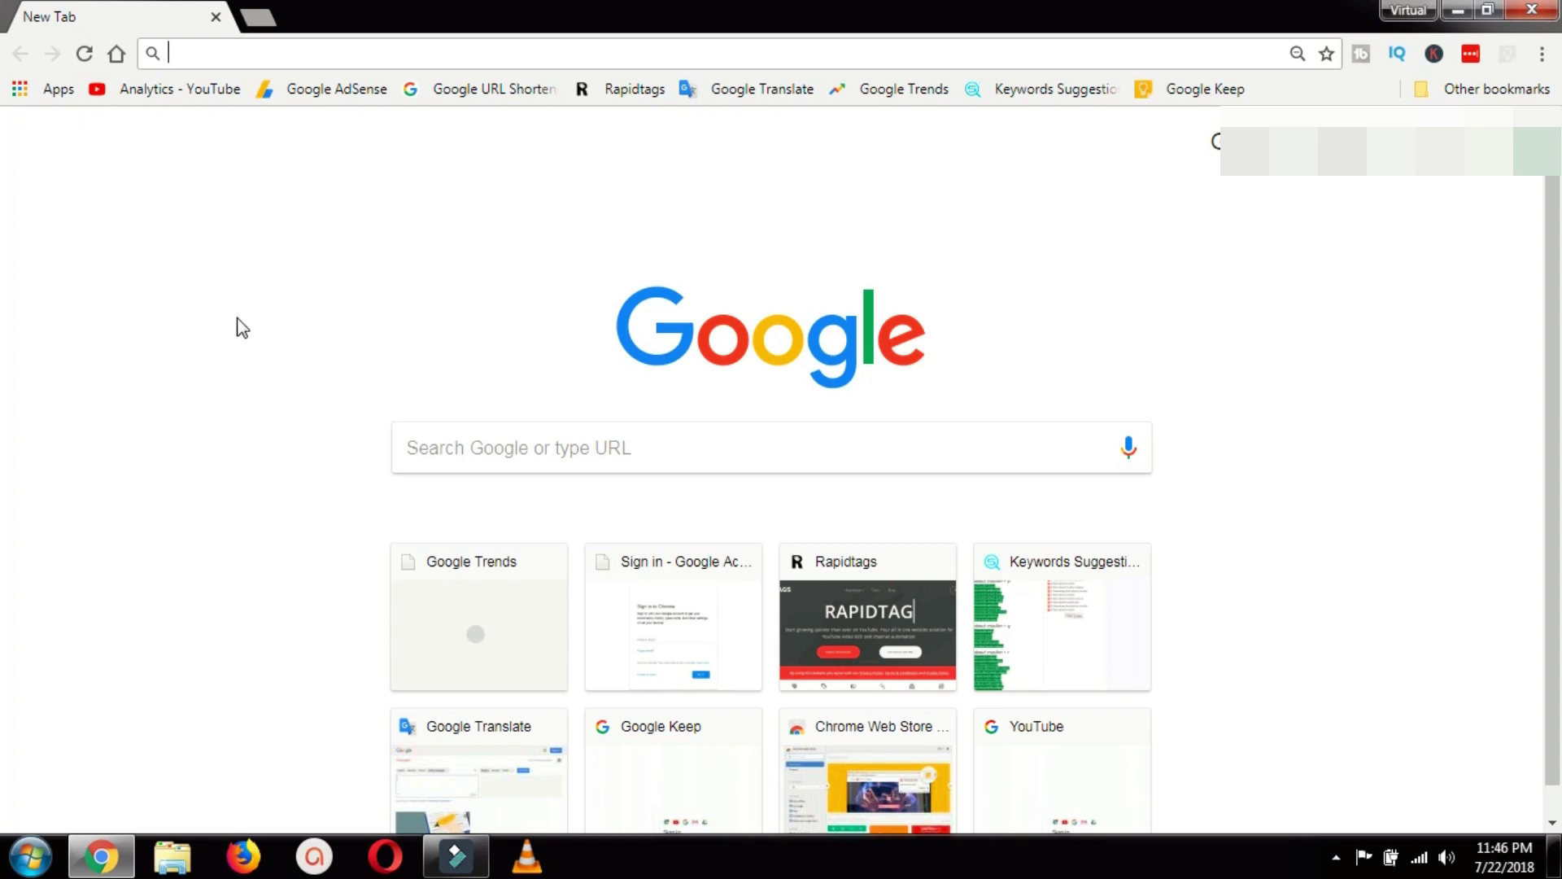
Search the Chrome Web Store for 'read aloud' and add Read Aloud: A Text to Speech Voice Reader
left_click(37, 89)
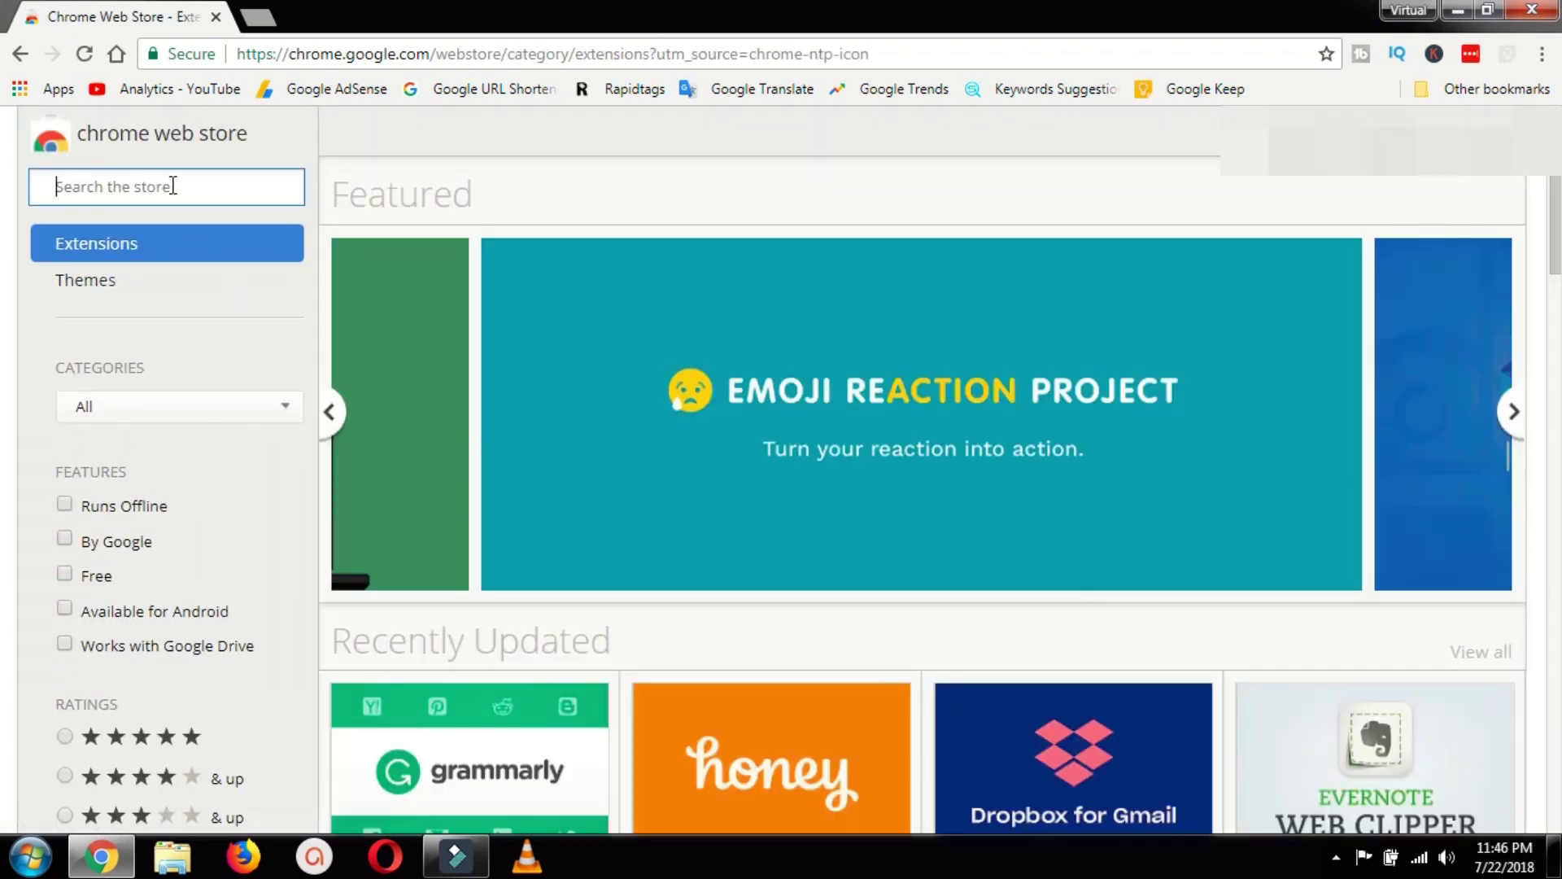
left_click(173, 185)
type("read ")
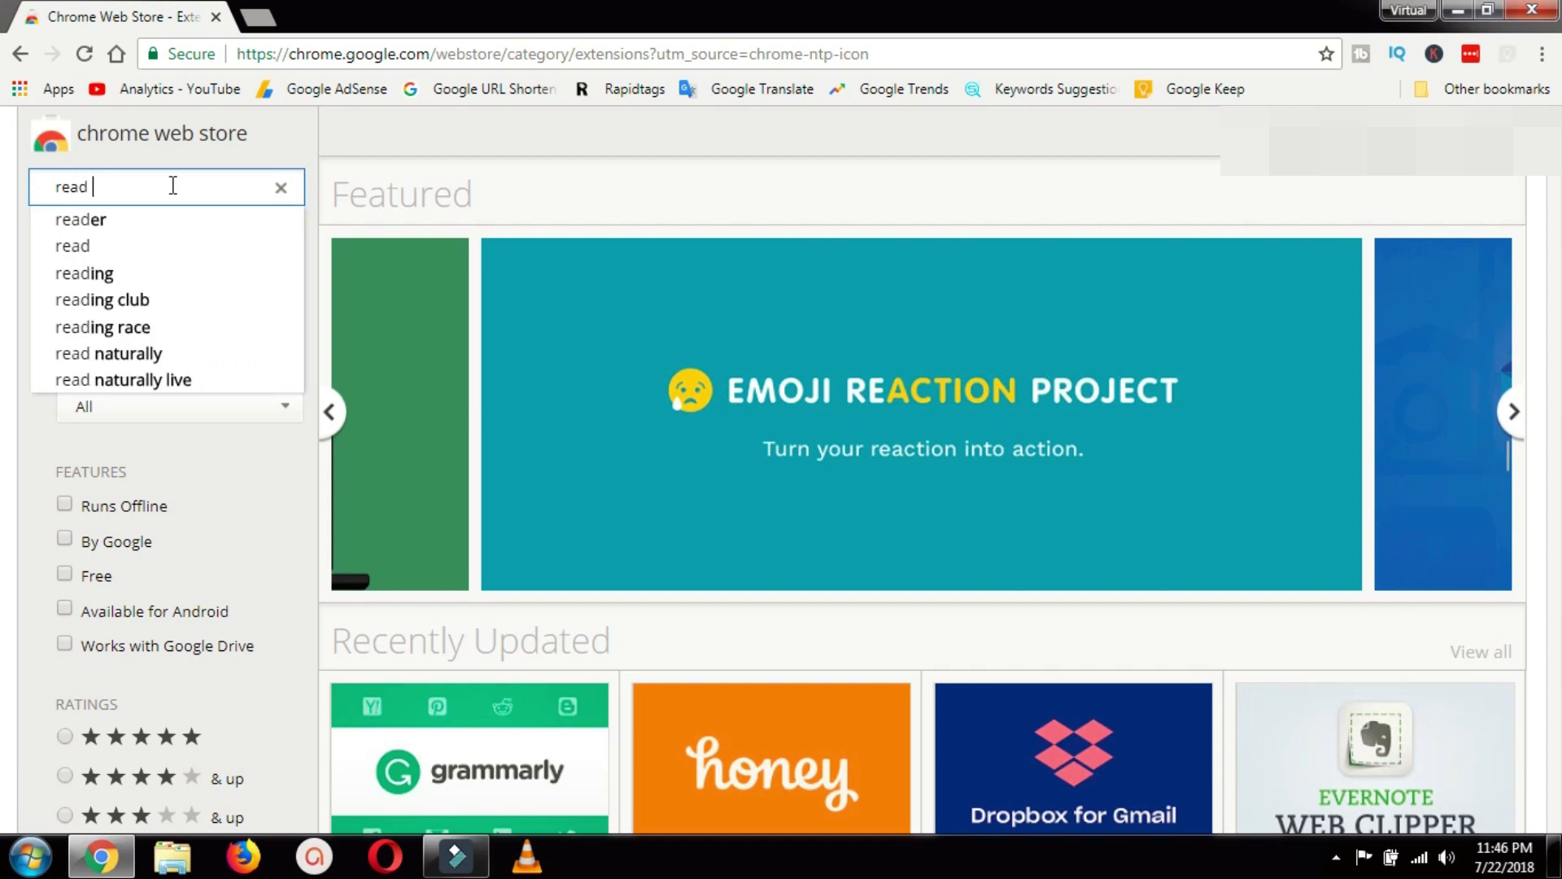
type("aloud")
key("Return")
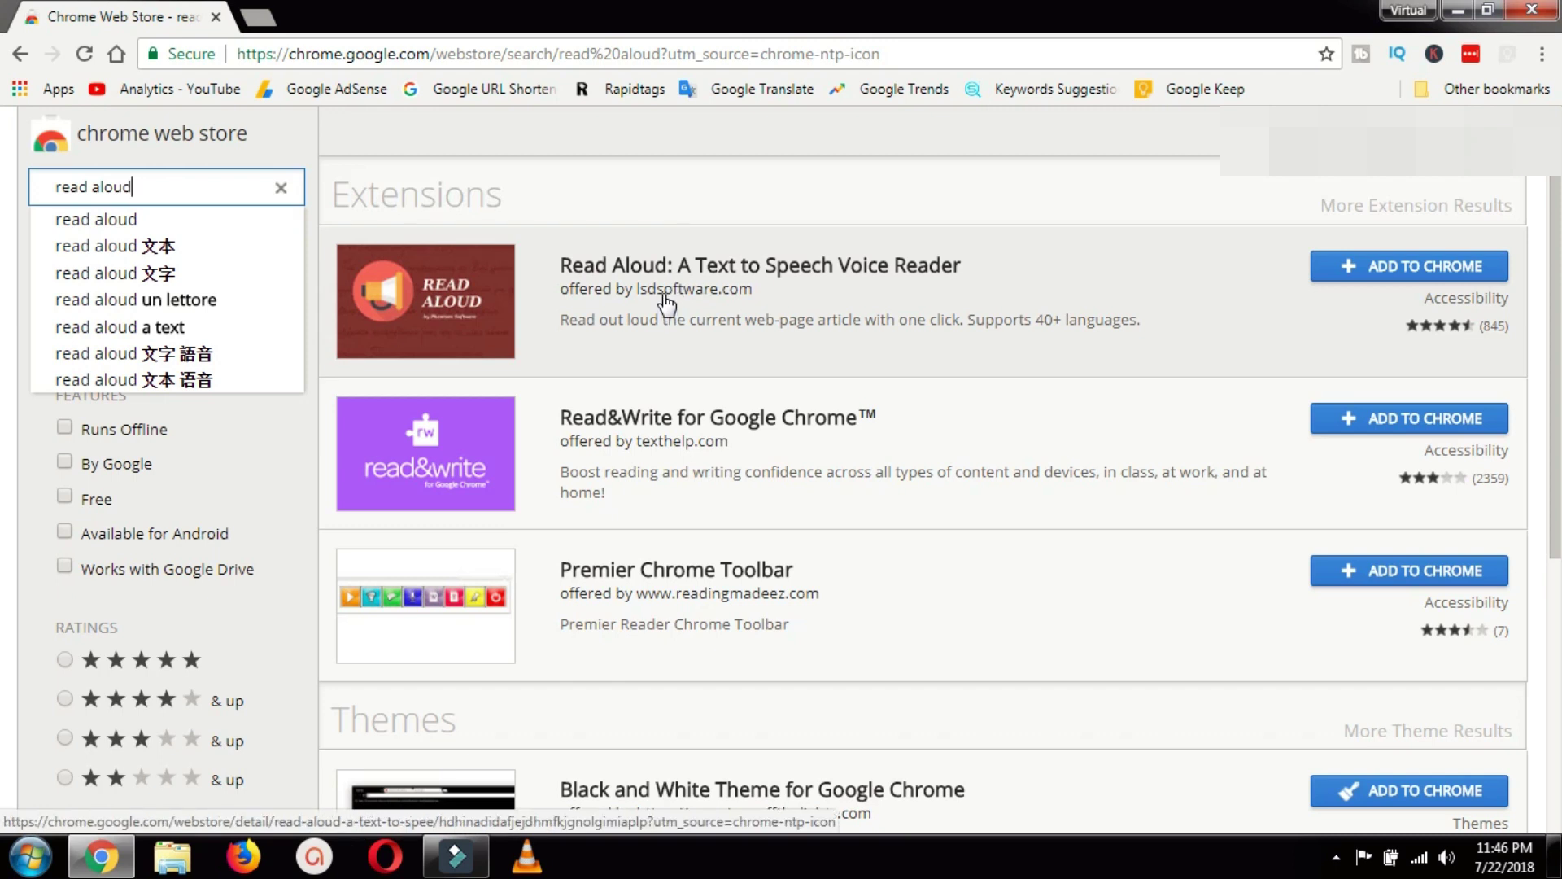
left_click(1358, 277)
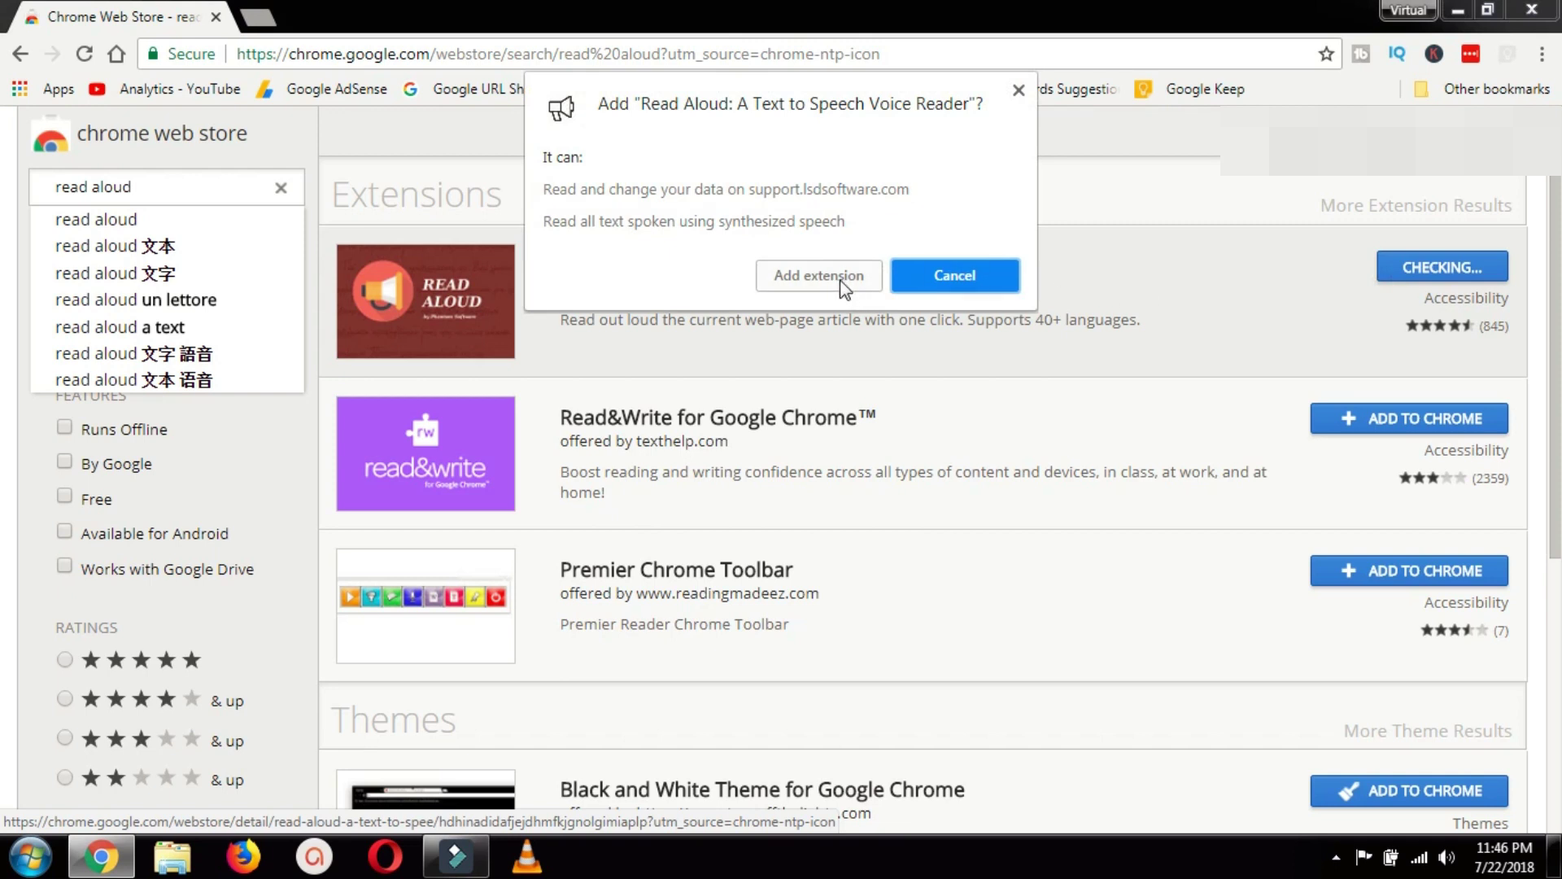
left_click(832, 276)
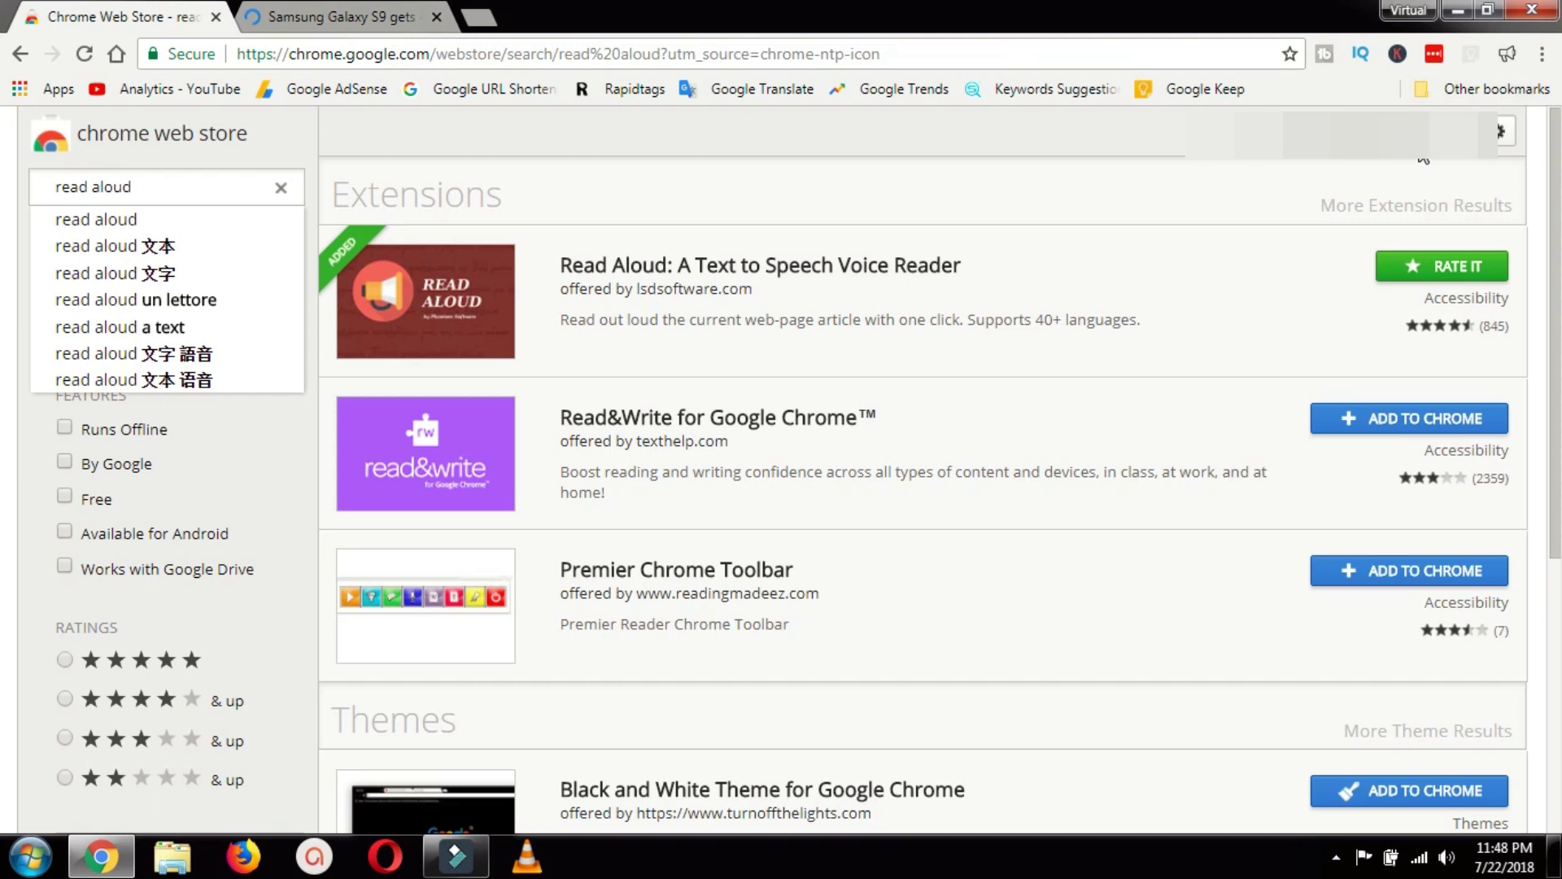
Open Read Aloud's Options page from the toolbar popup and expand the Voice dropdown
left_click(1508, 59)
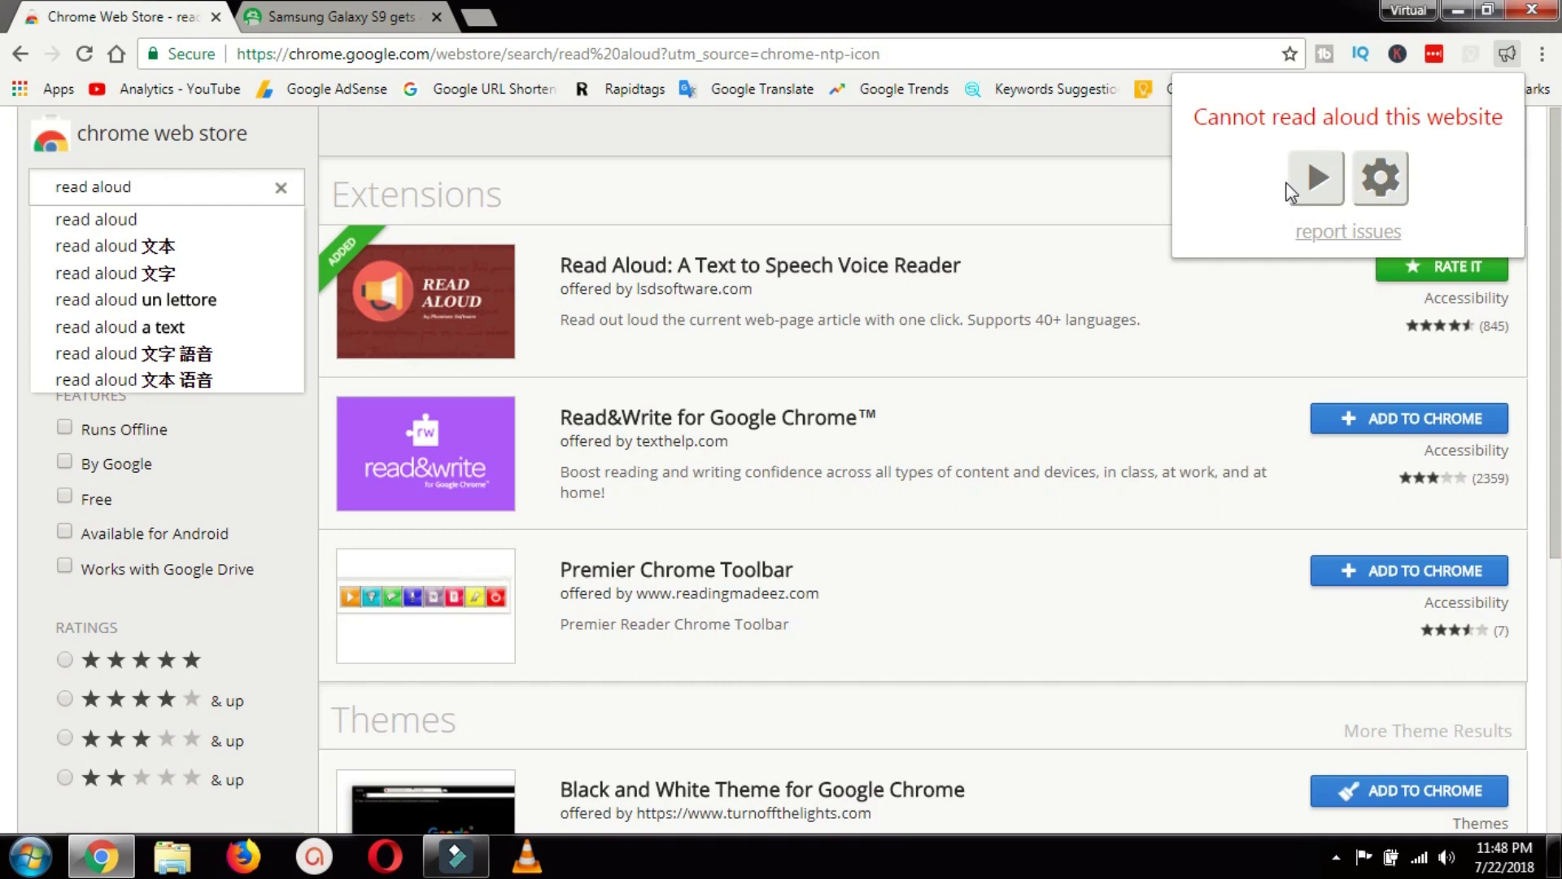
left_click(1383, 180)
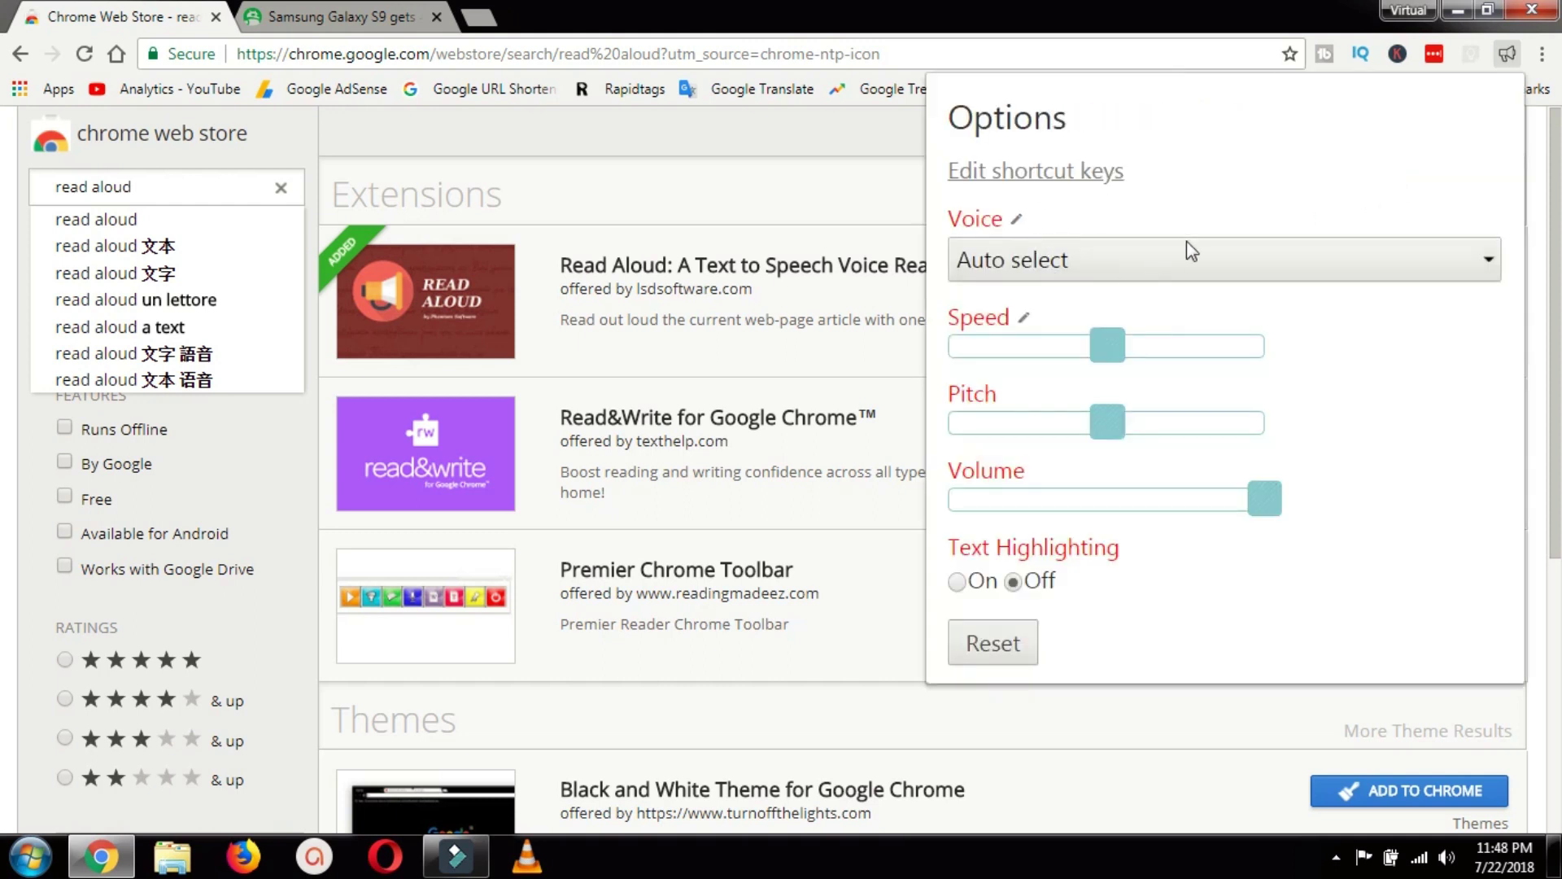
left_click(1212, 268)
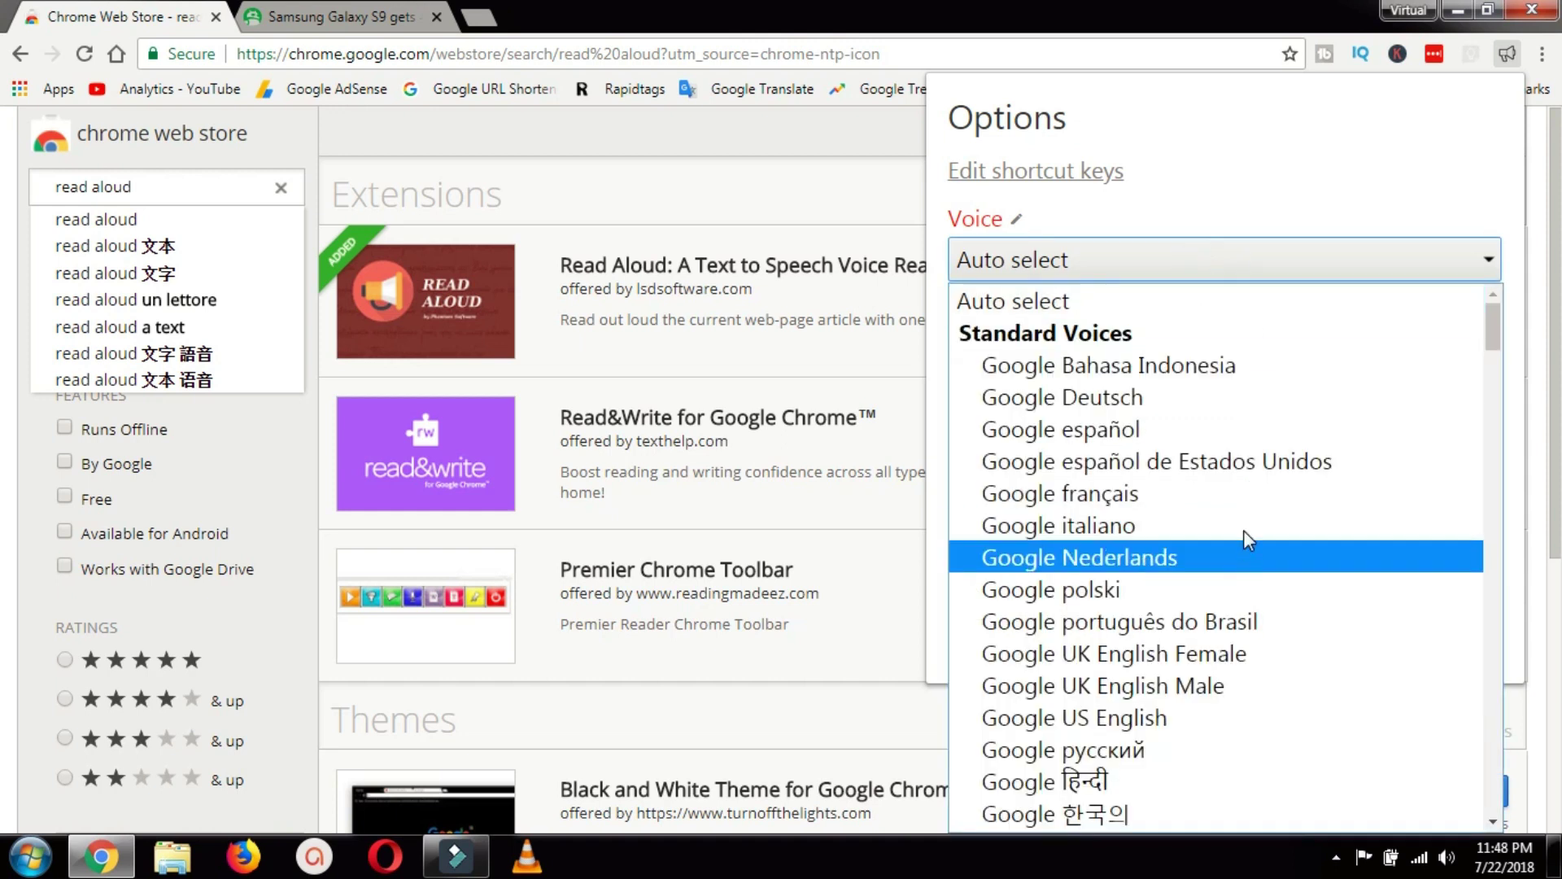
Browse the Voice list of Google, Amazon and Microsoft voices, leaving Auto select
scroll(1242, 529, "down", 15)
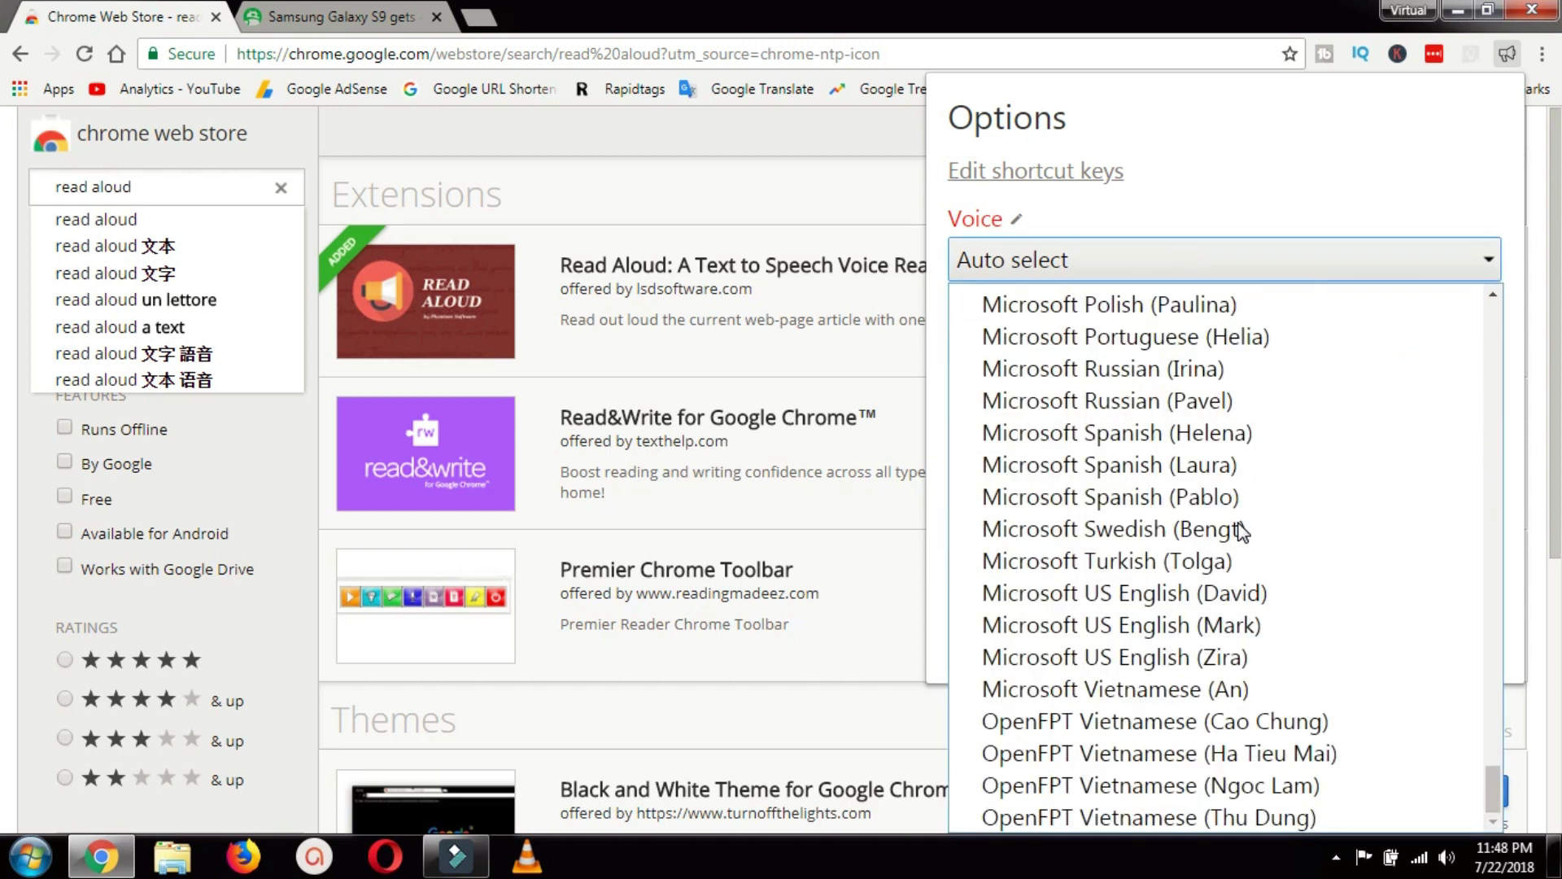
scroll(1241, 532, "up", 15)
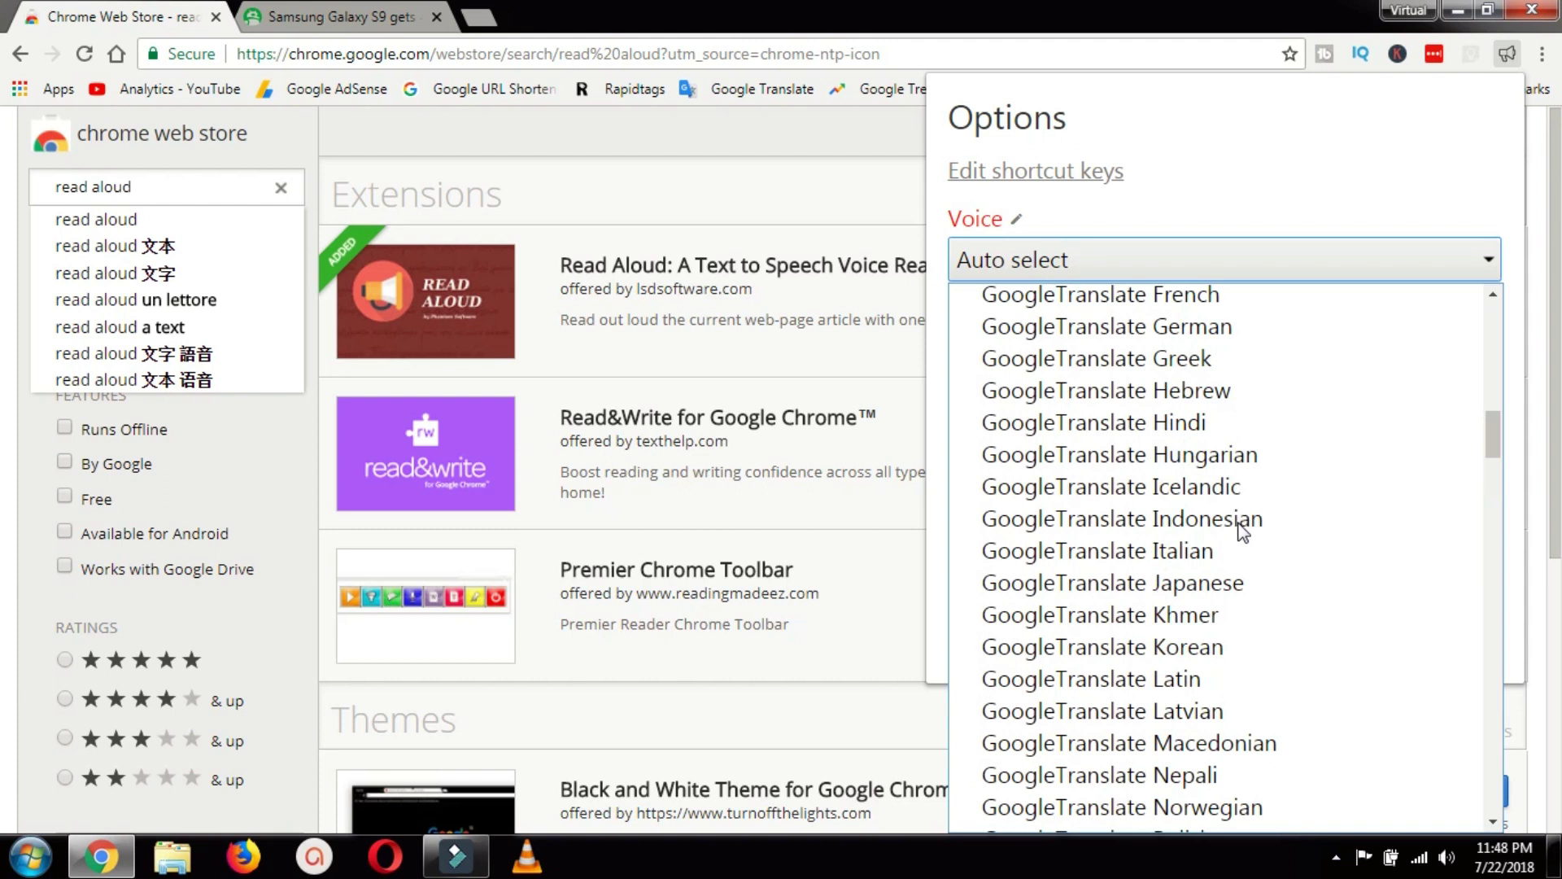
scroll(1241, 531, "up", 10)
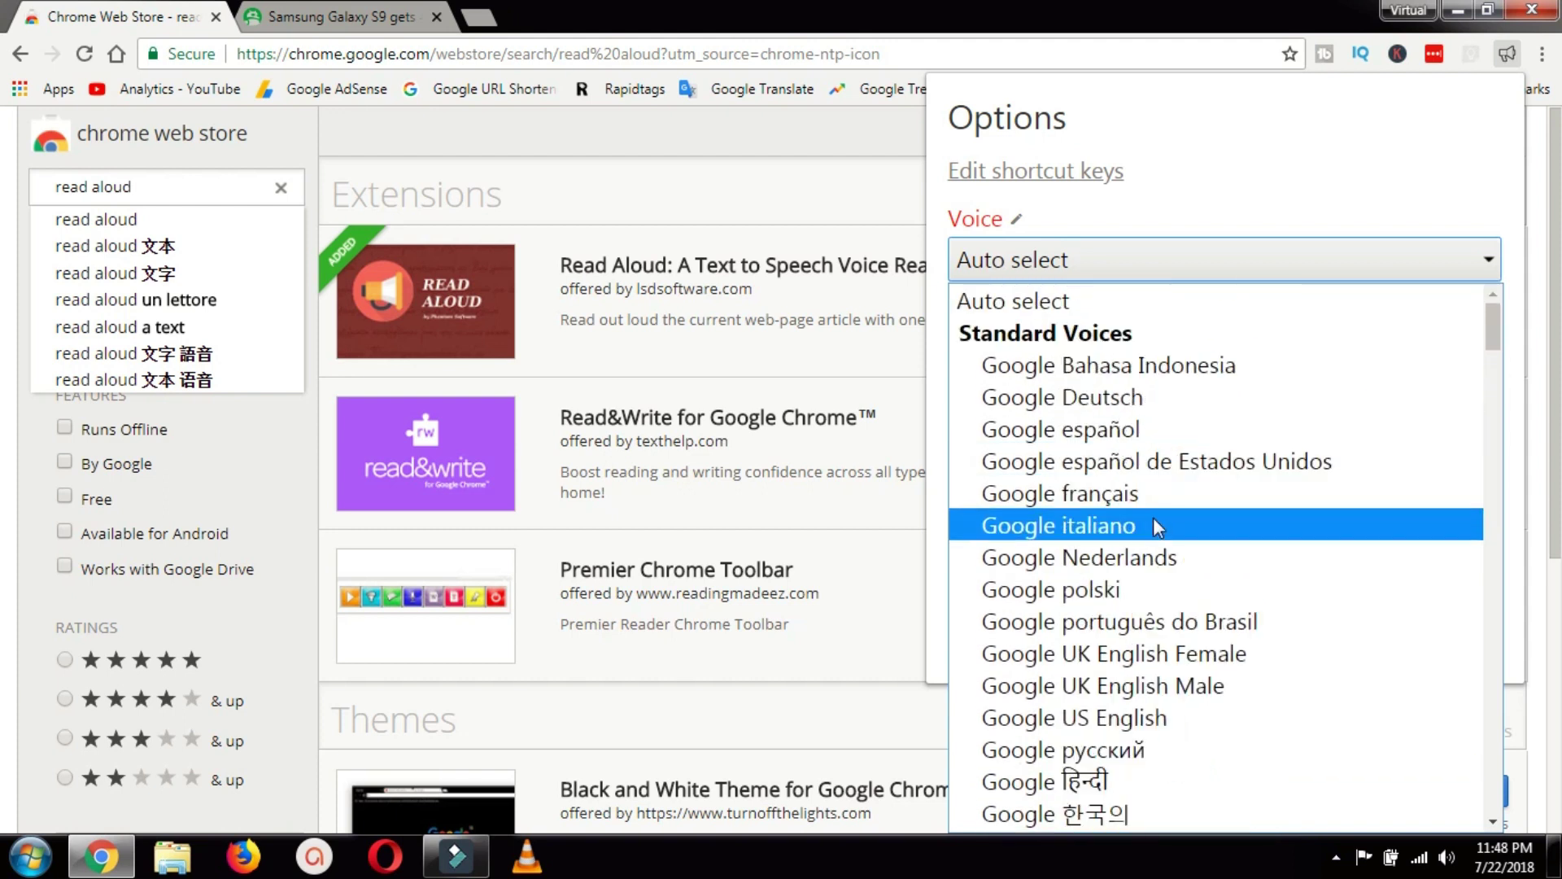
scroll(1156, 579, "down", 8)
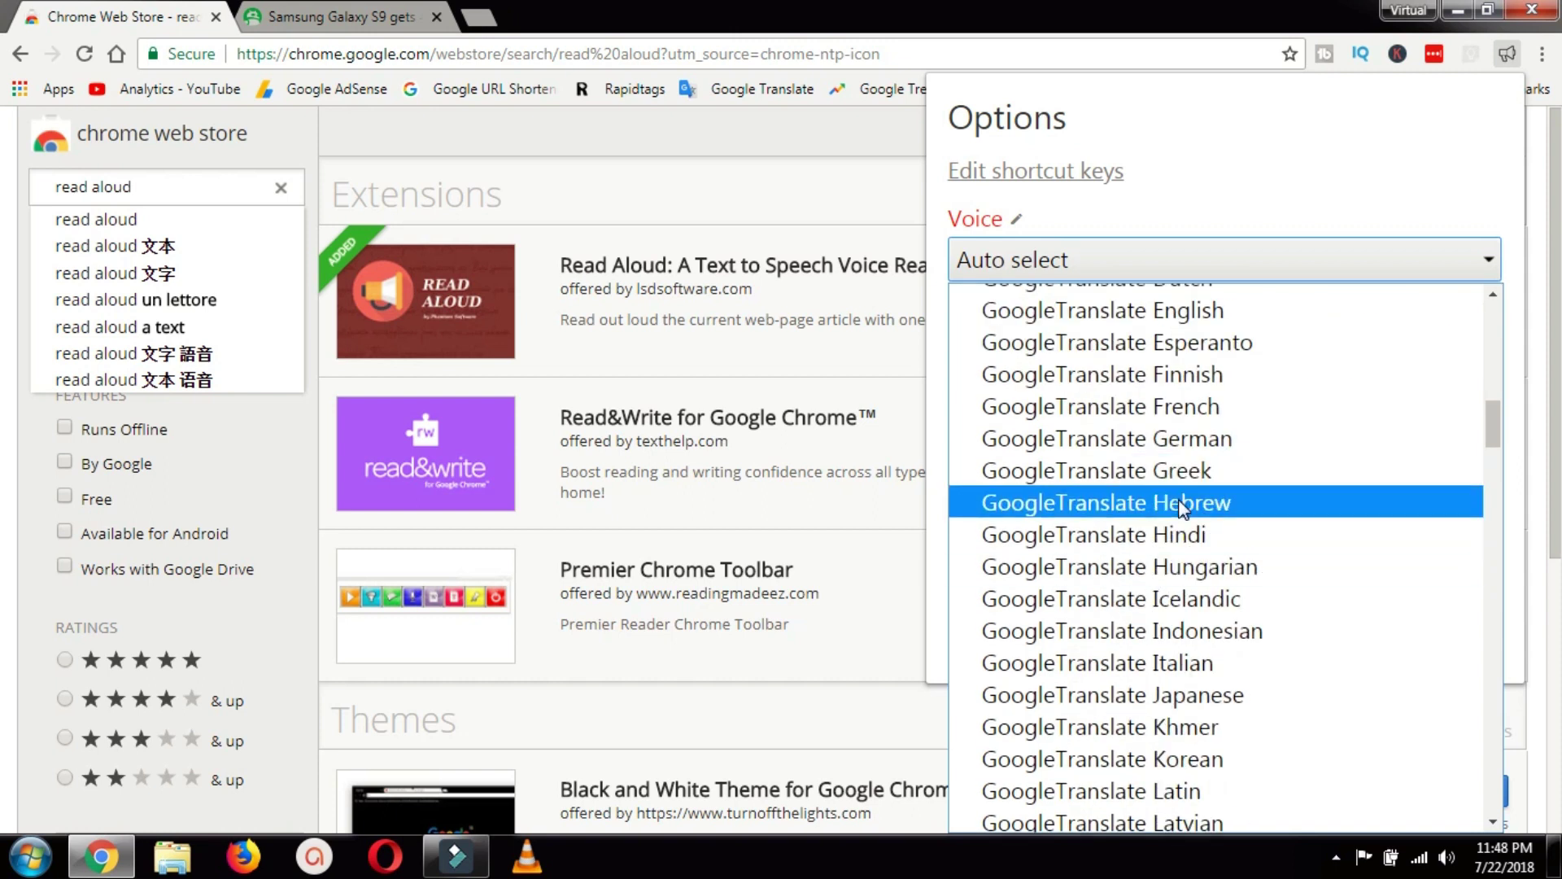
scroll(1180, 504, "down", 3)
scroll(1159, 601, "down", 10)
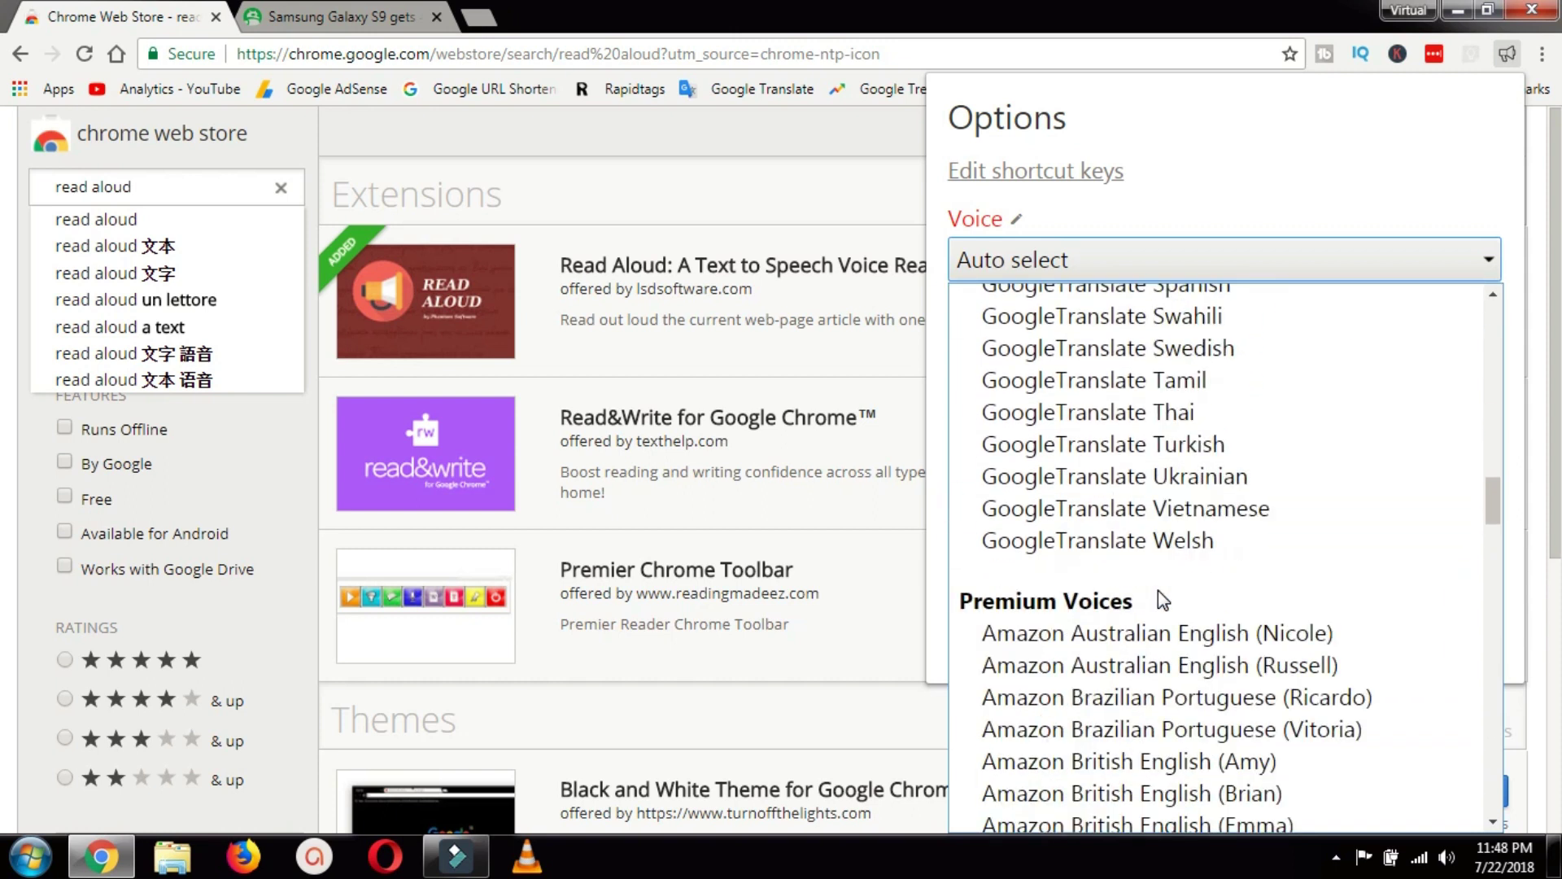
scroll(1162, 600, "up", 10)
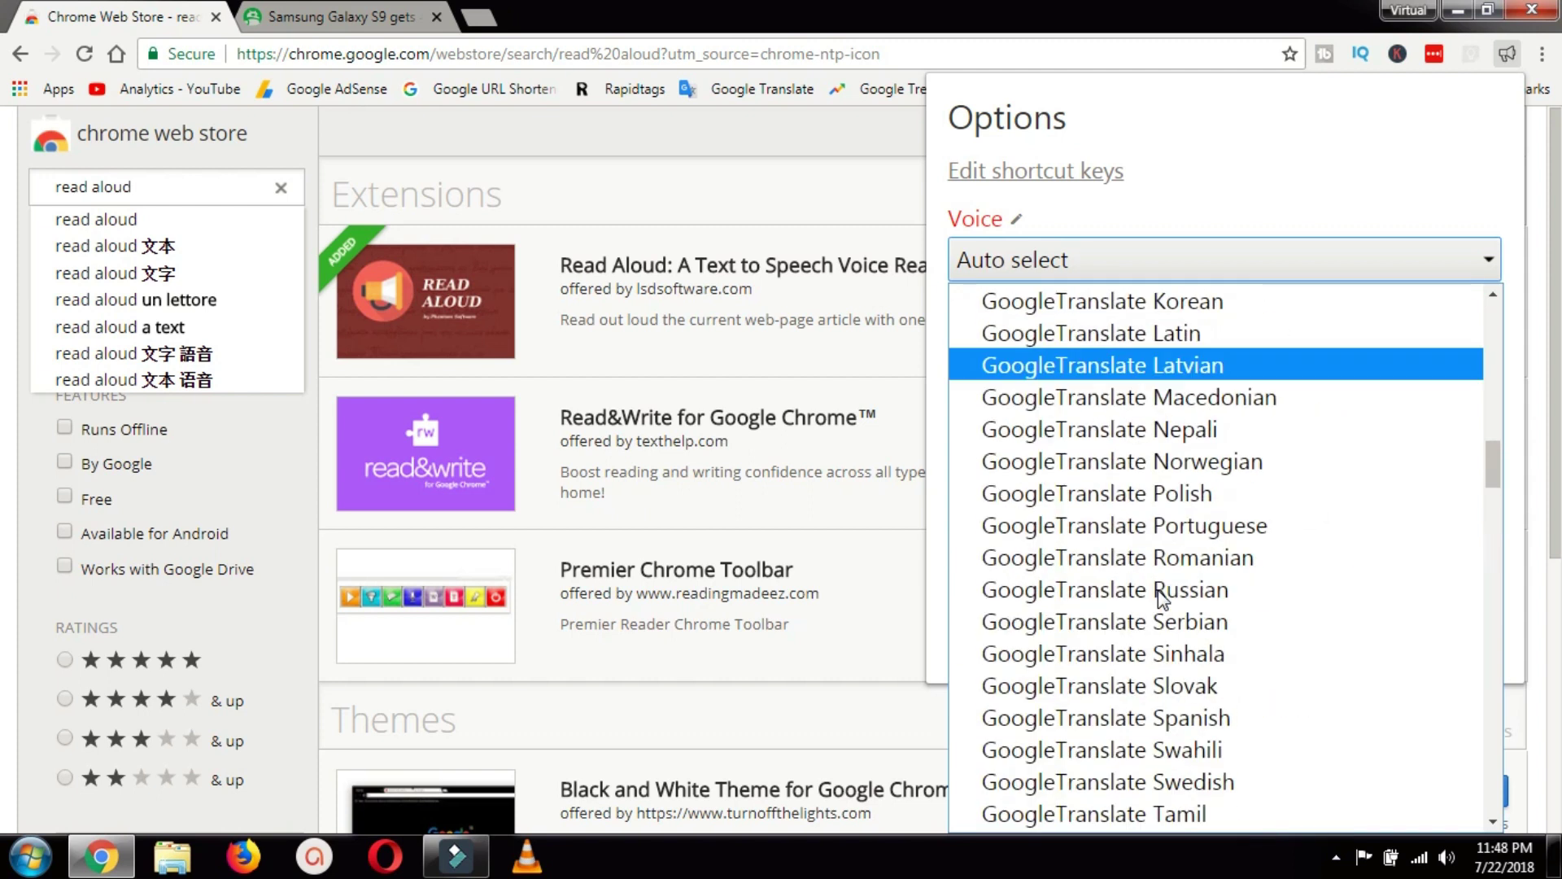
scroll(1102, 643, "down", 8)
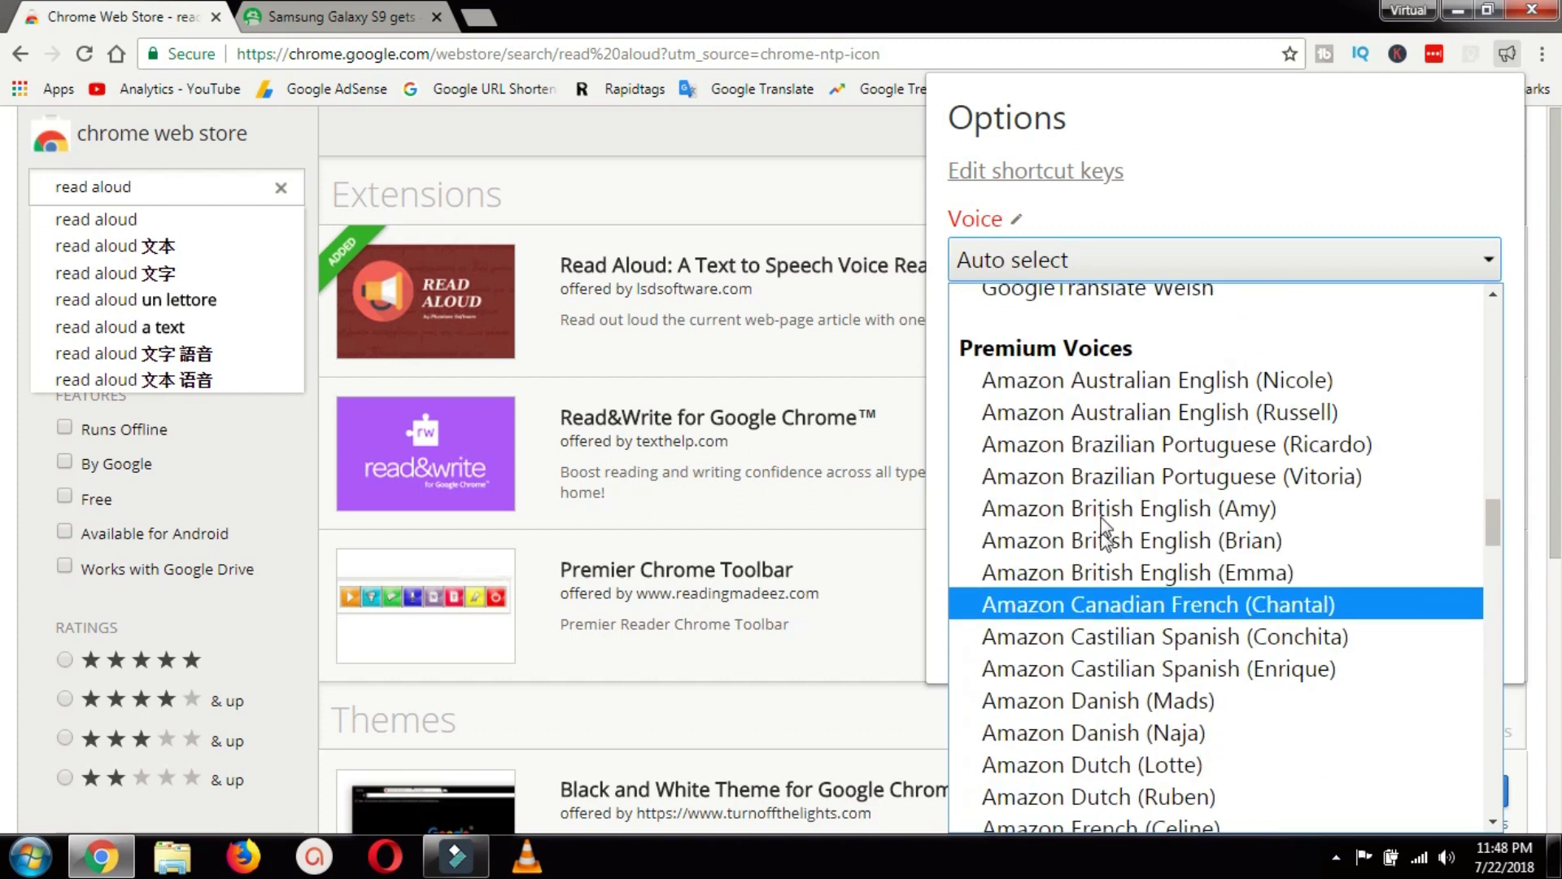
scroll(1083, 592, "down", 10)
scroll(1083, 602, "down", 18)
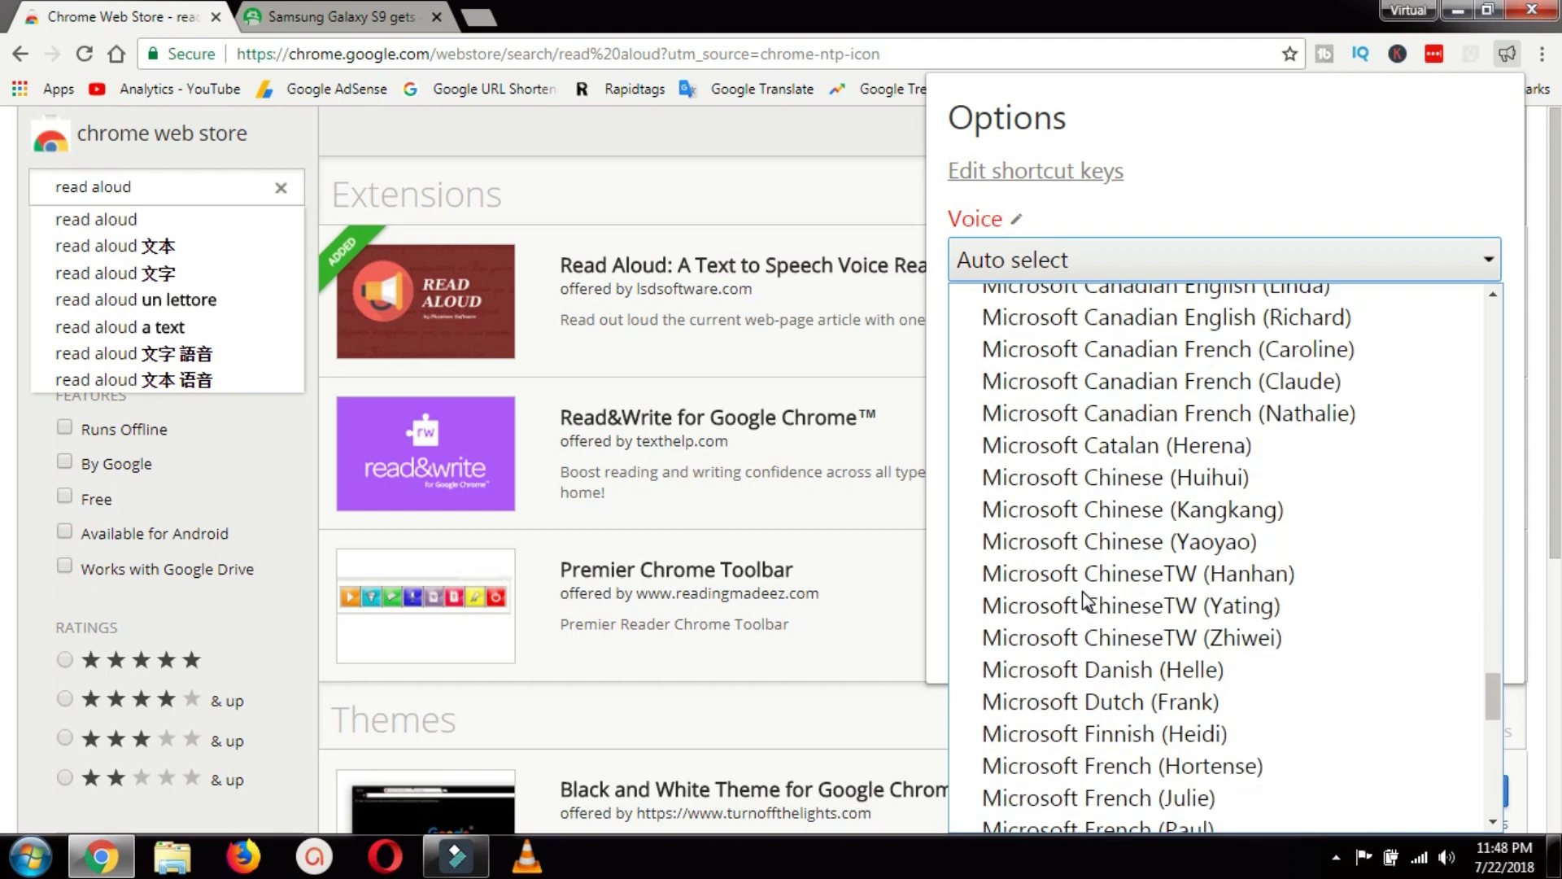
scroll(1084, 601, "up", 10)
scroll(1082, 600, "up", 20)
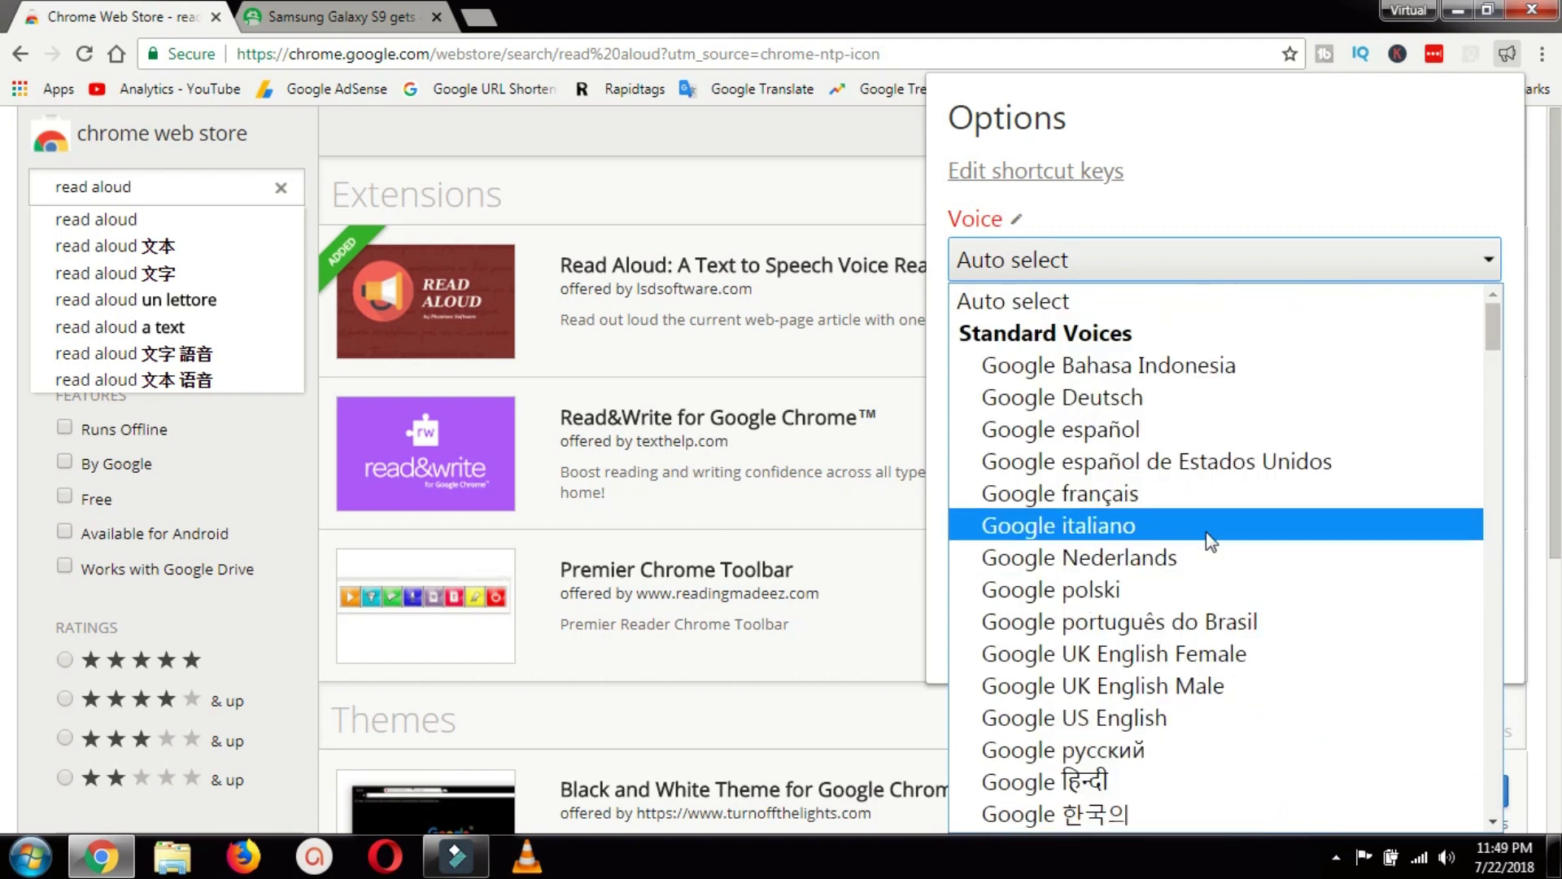
Choose the Google UK English Male voice and set Text Highlighting to On
left_click(1268, 160)
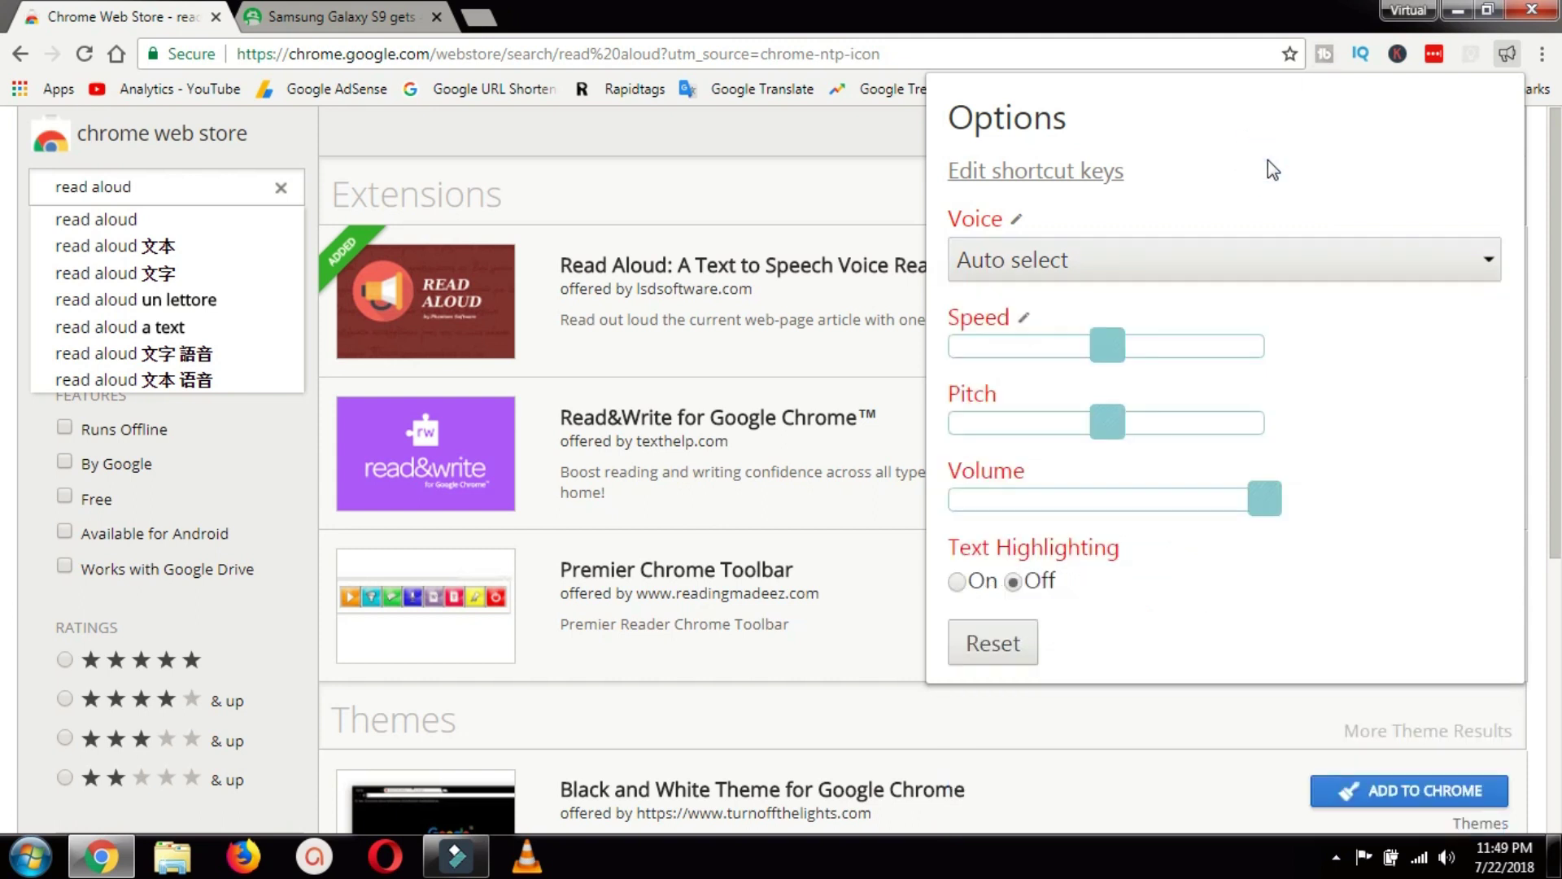
left_click(1248, 260)
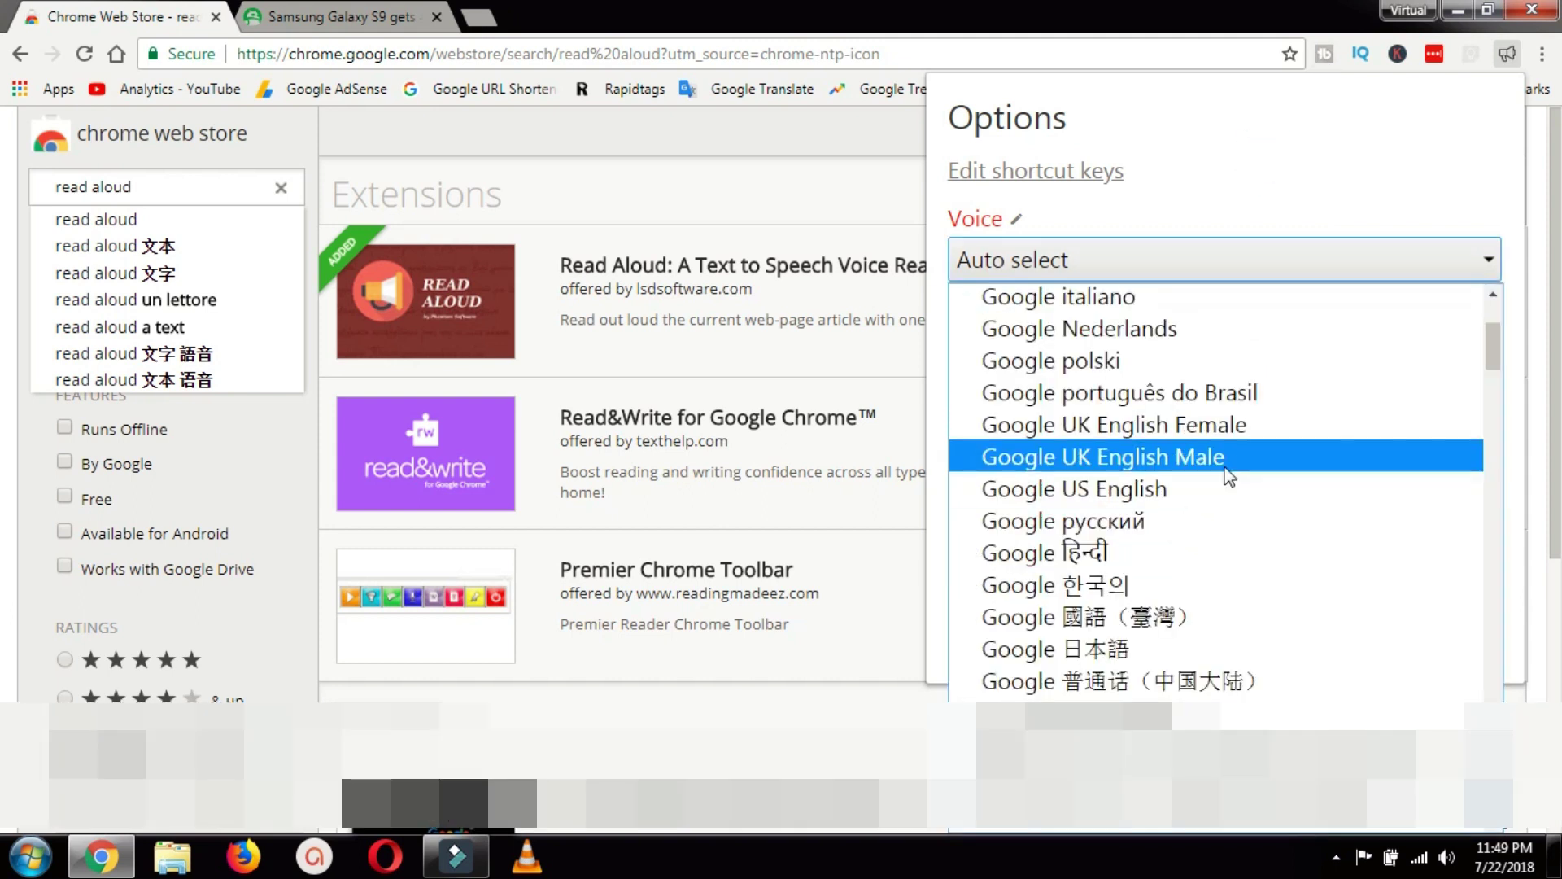
left_click(1227, 467)
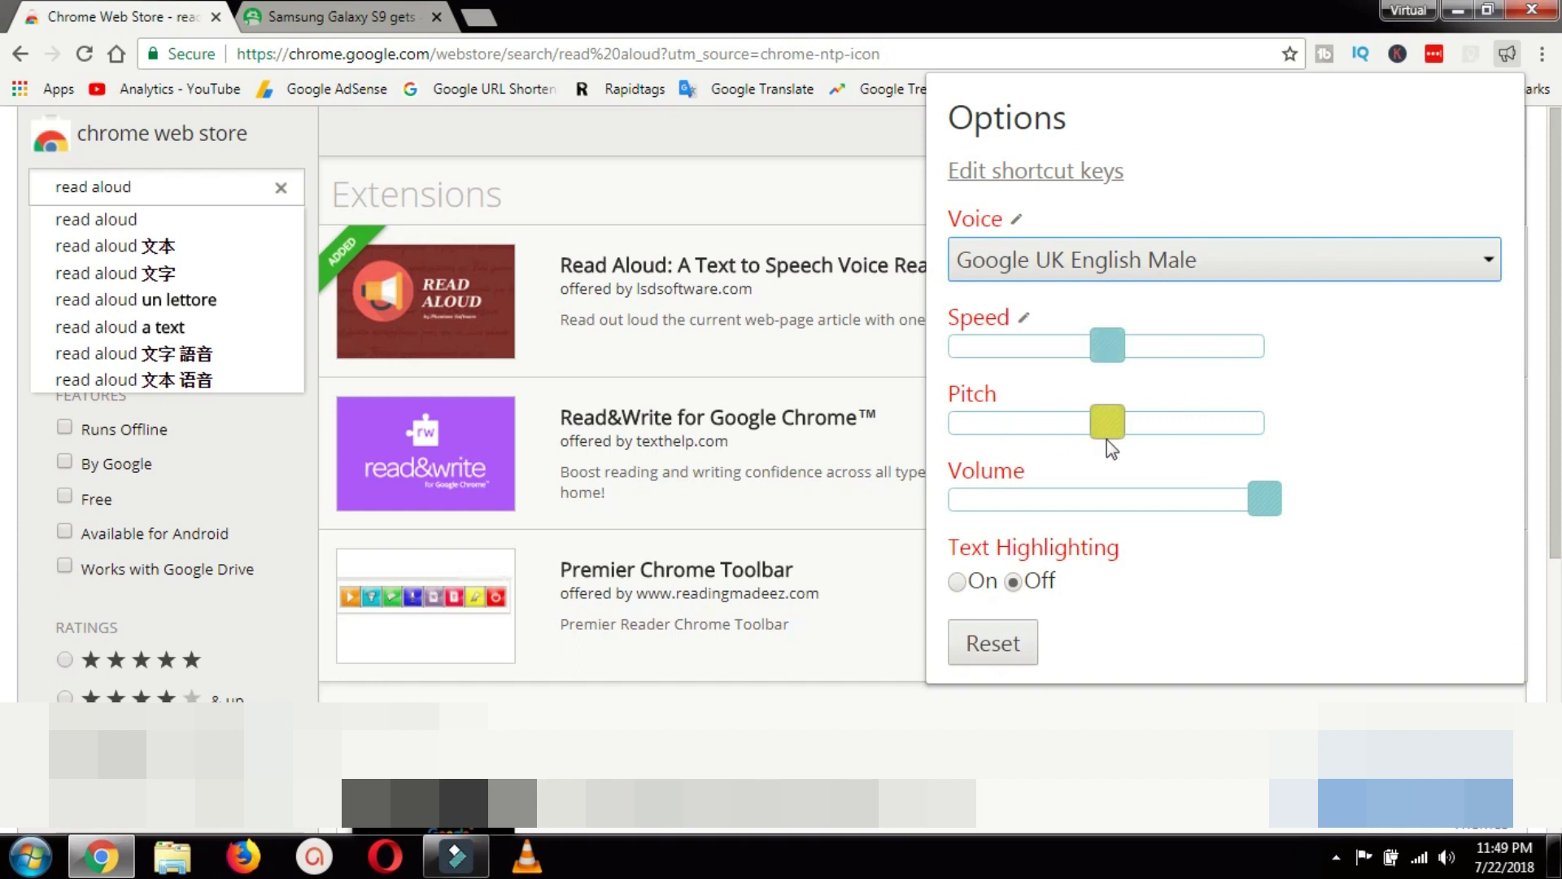
left_click(980, 581)
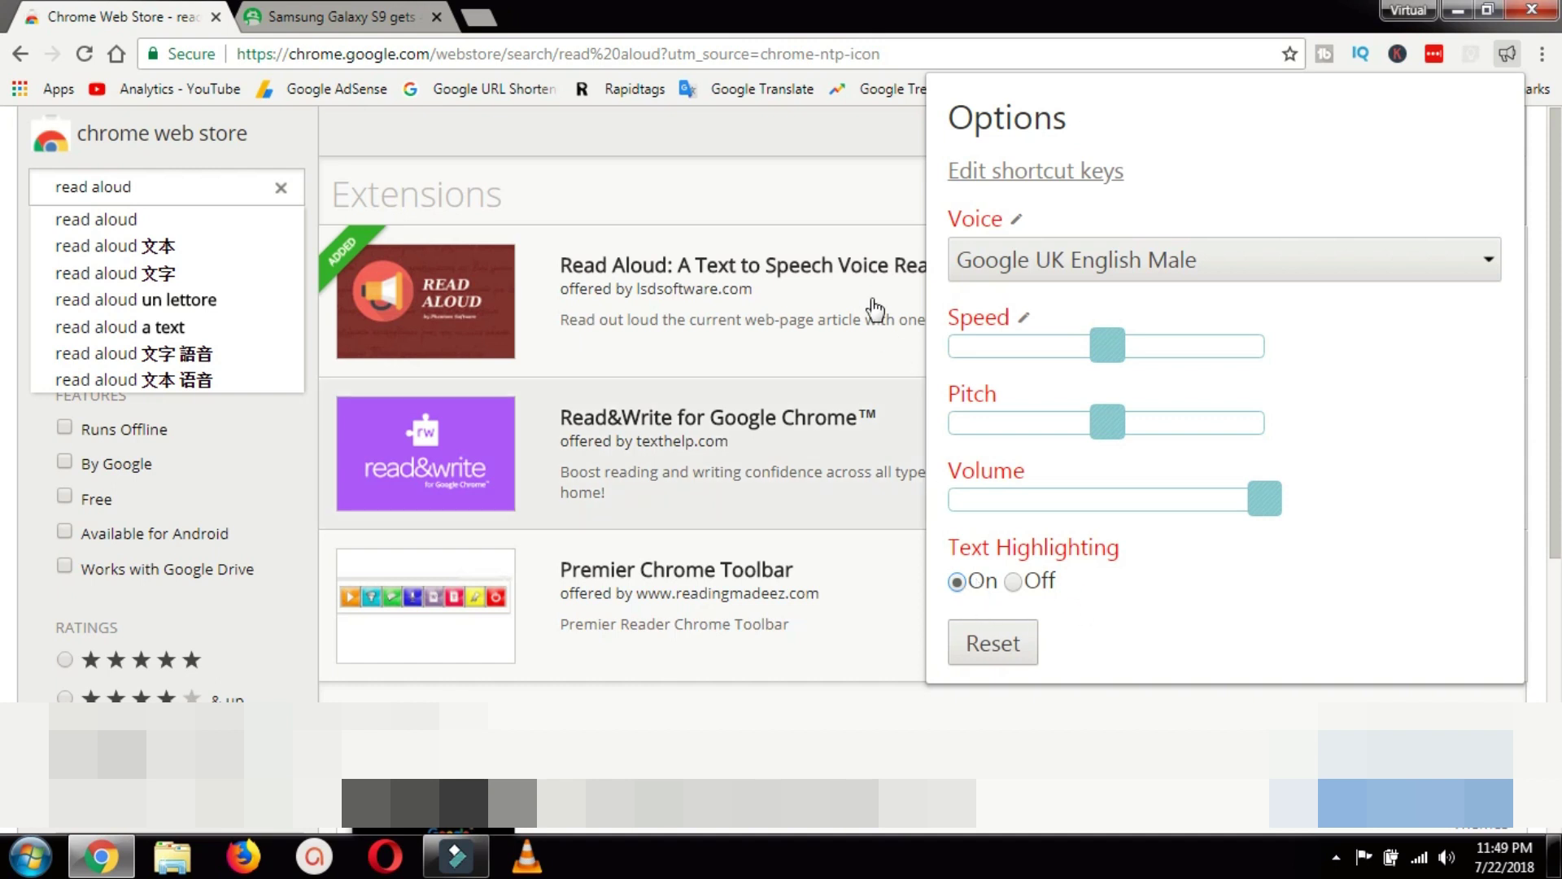
Close Options, switch to the Galaxy S9 480fps article, and scroll to its bullet summary
left_click(802, 216)
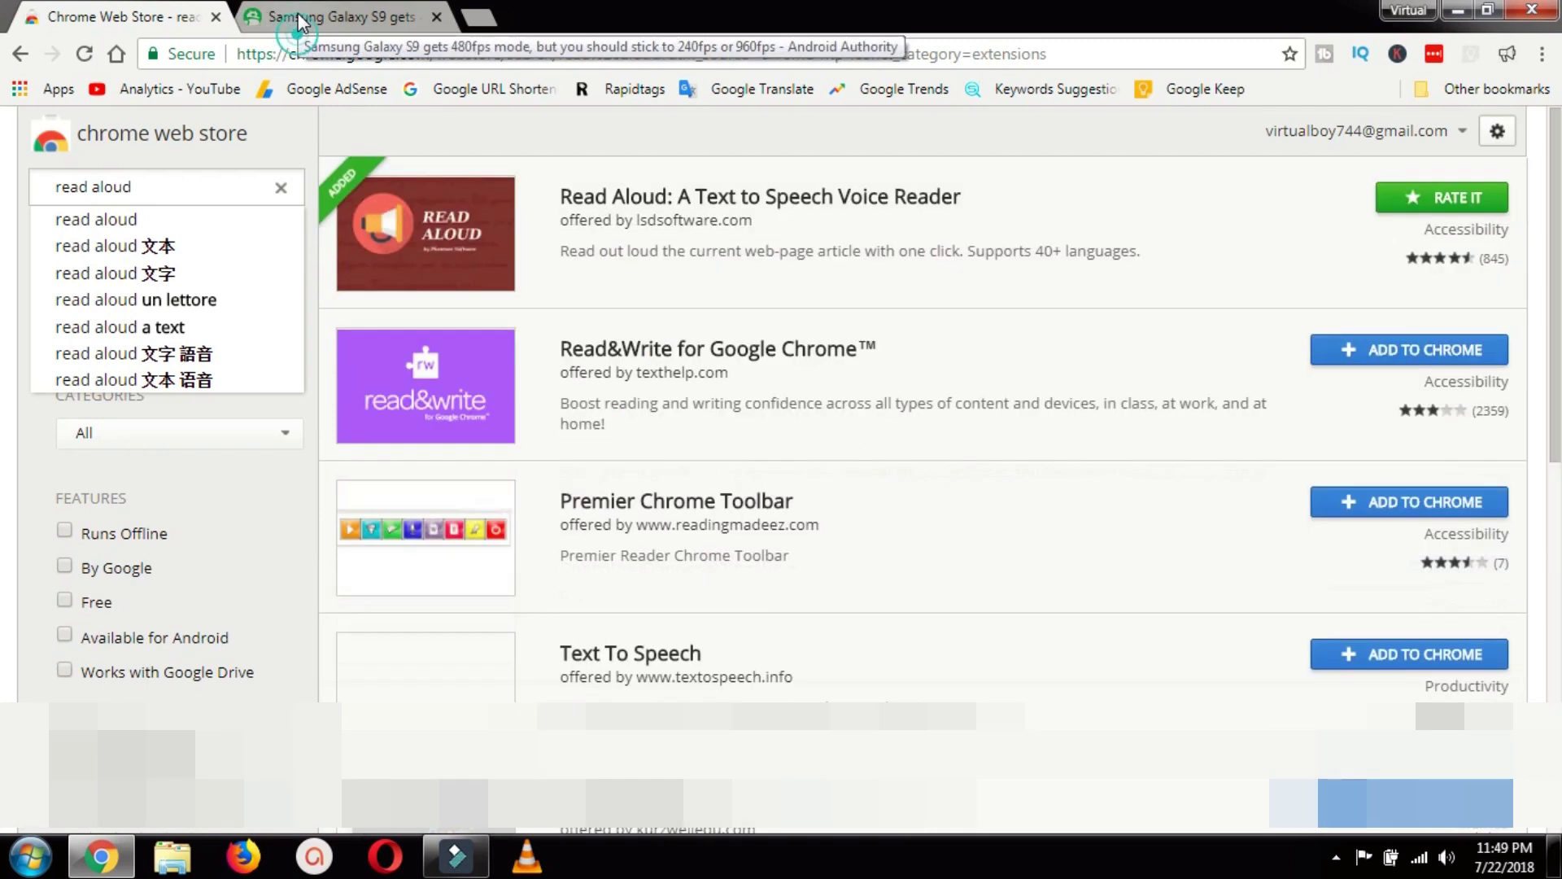
left_click(302, 20)
scroll(1166, 549, "down", 10)
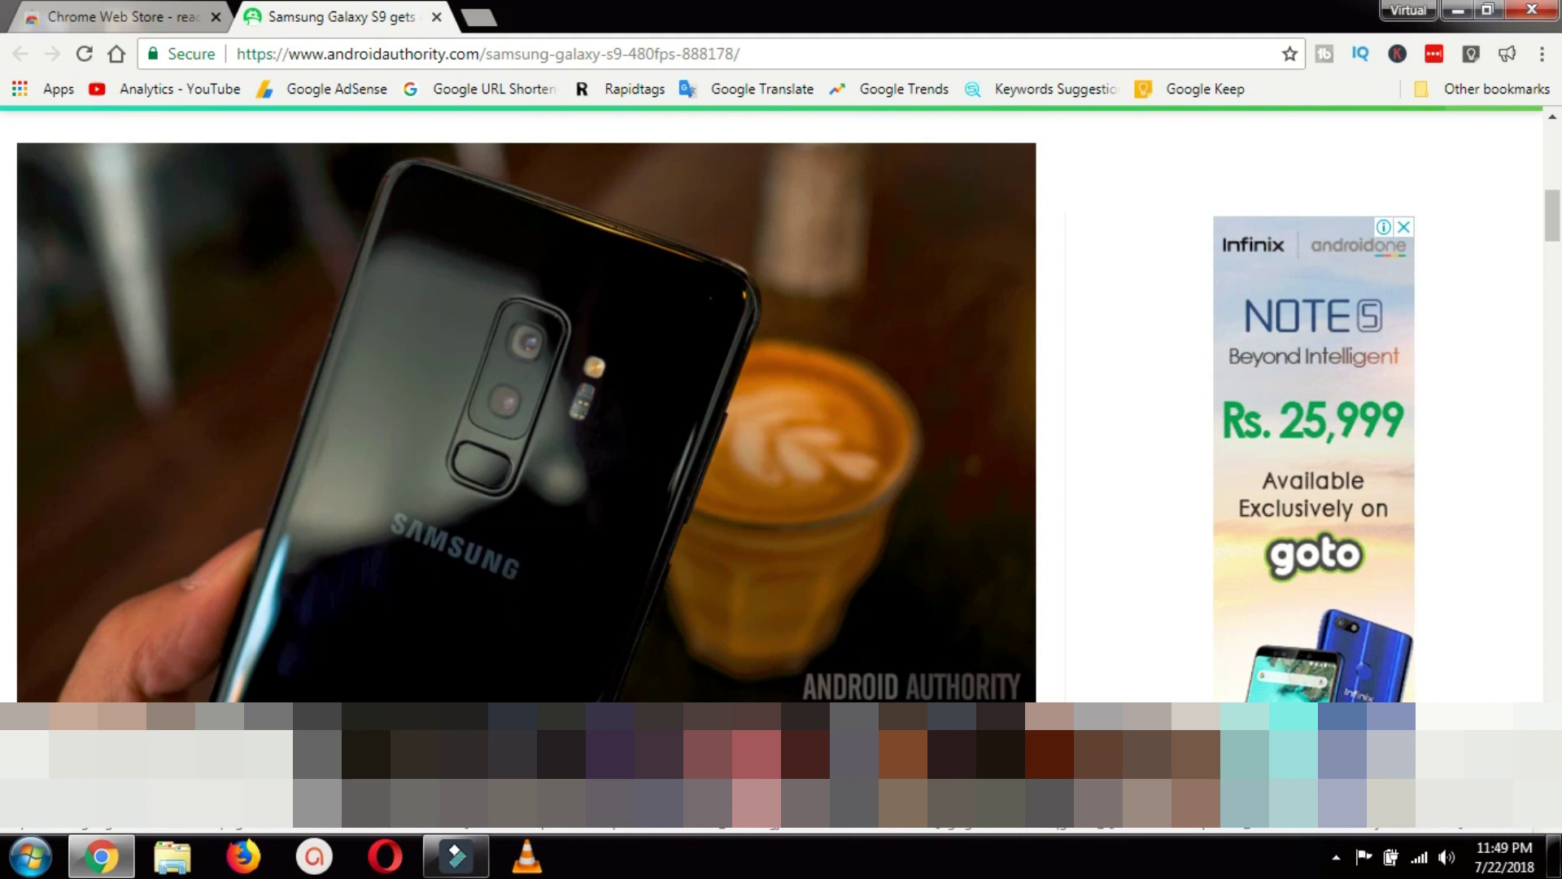
scroll(1088, 553, "down", 5)
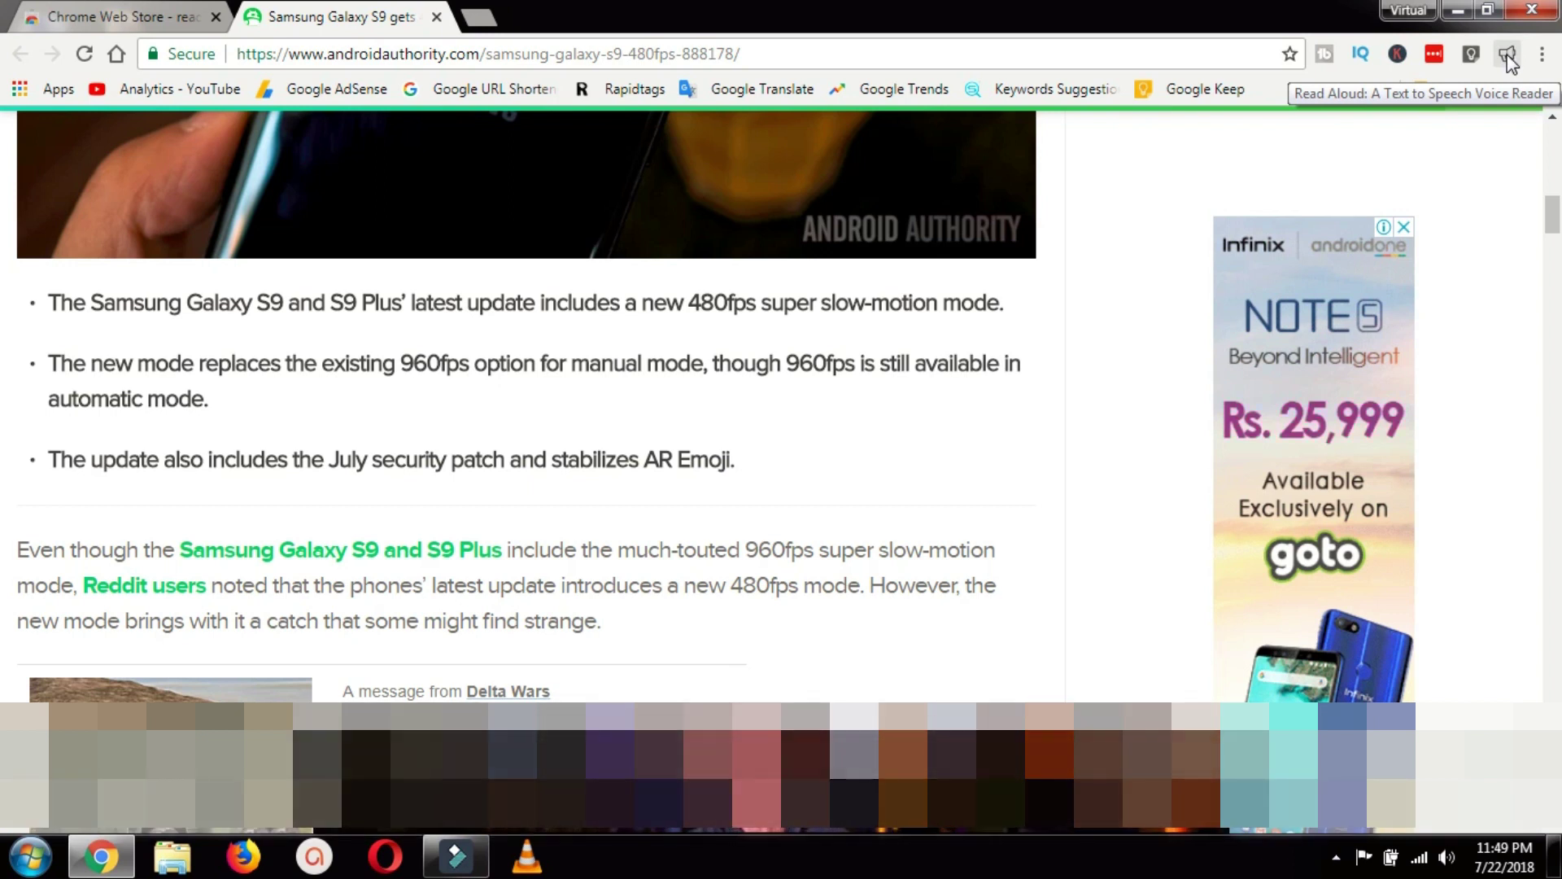
Play the Galaxy S9 article aloud from the Read Aloud popup, then stop it
left_click(1508, 55)
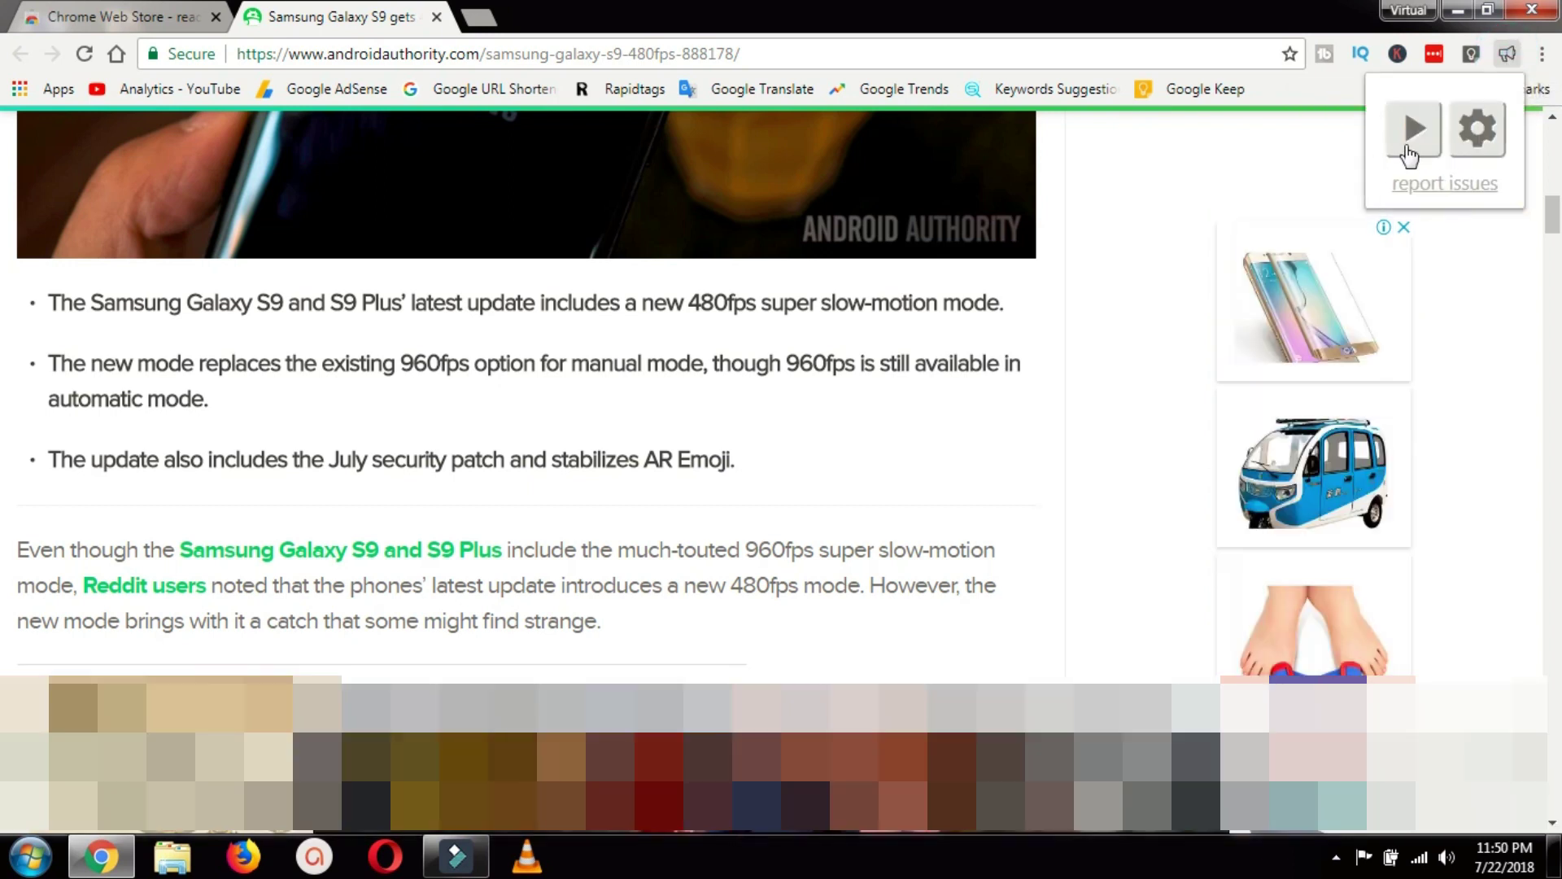
left_click(1429, 128)
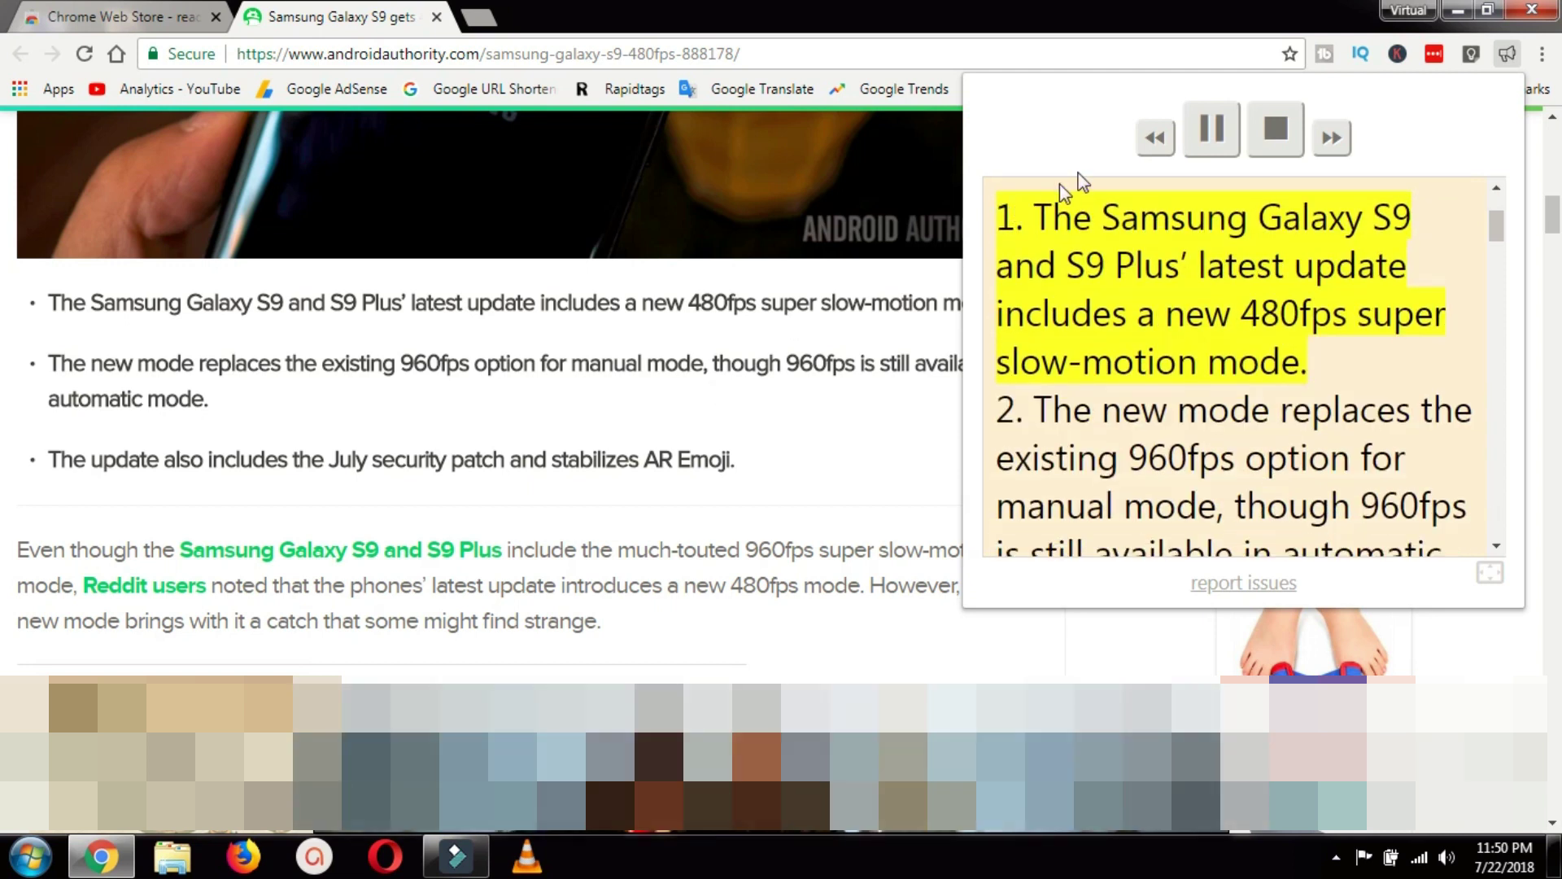
left_click(1275, 129)
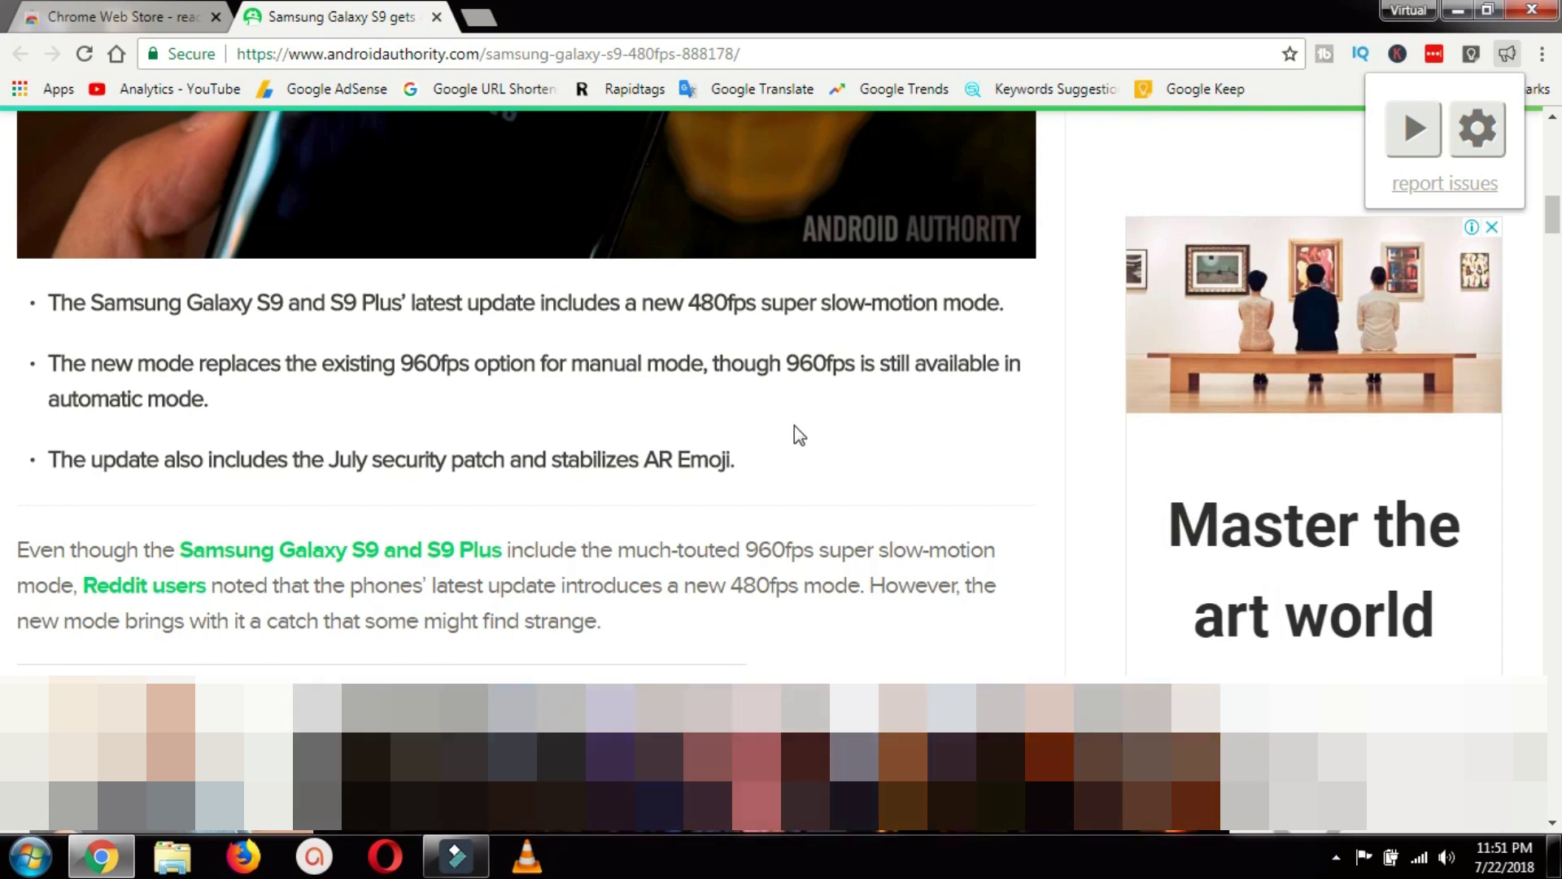
Return to the Chrome Web Store tab with the 'read aloud' search results
left_click(131, 20)
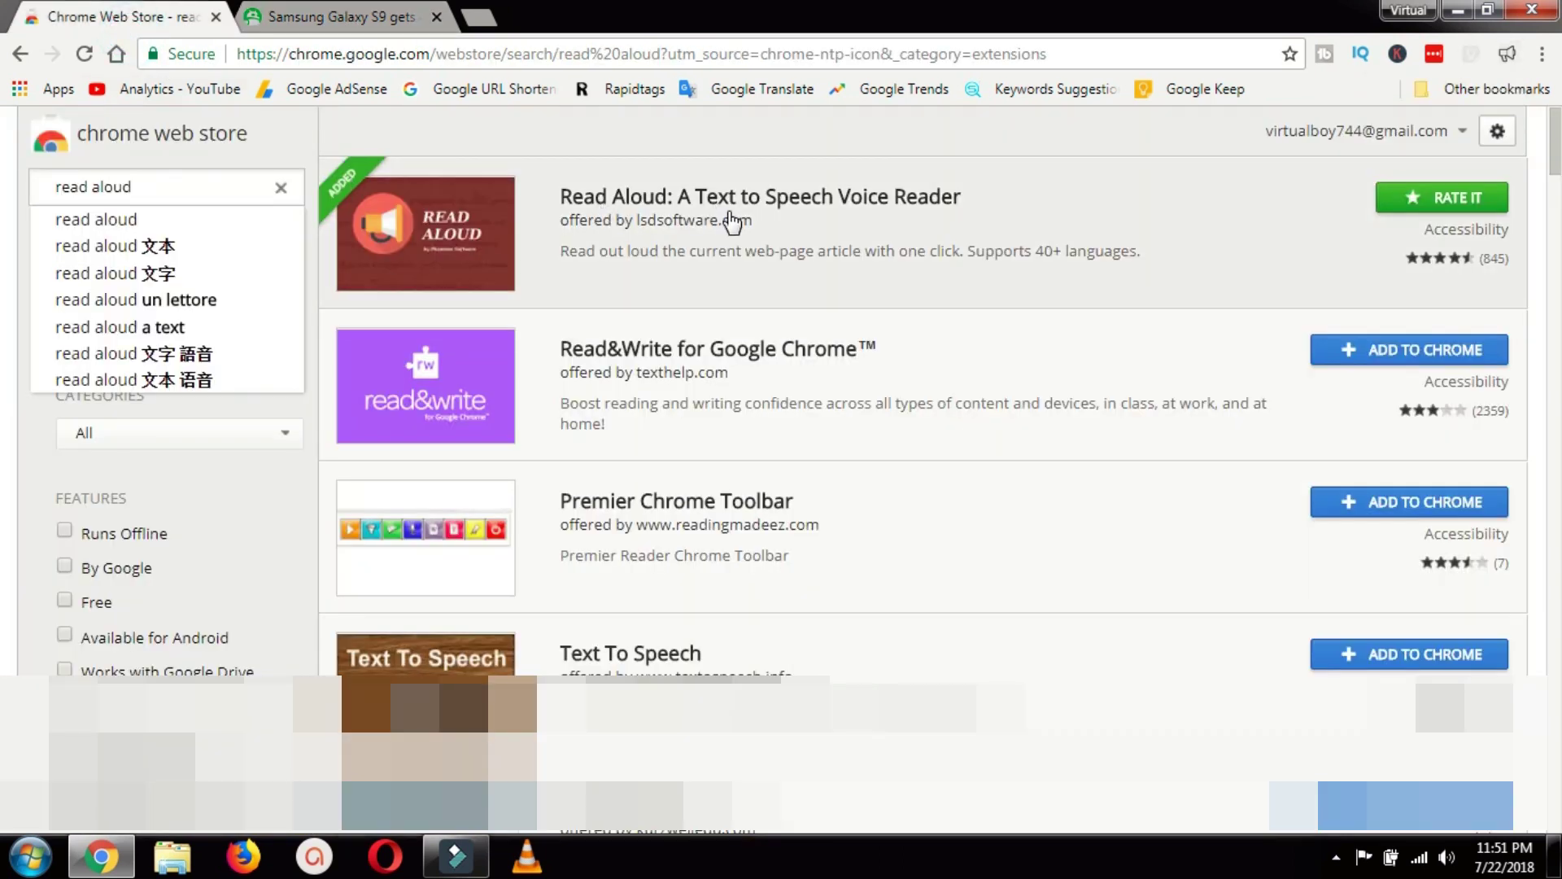